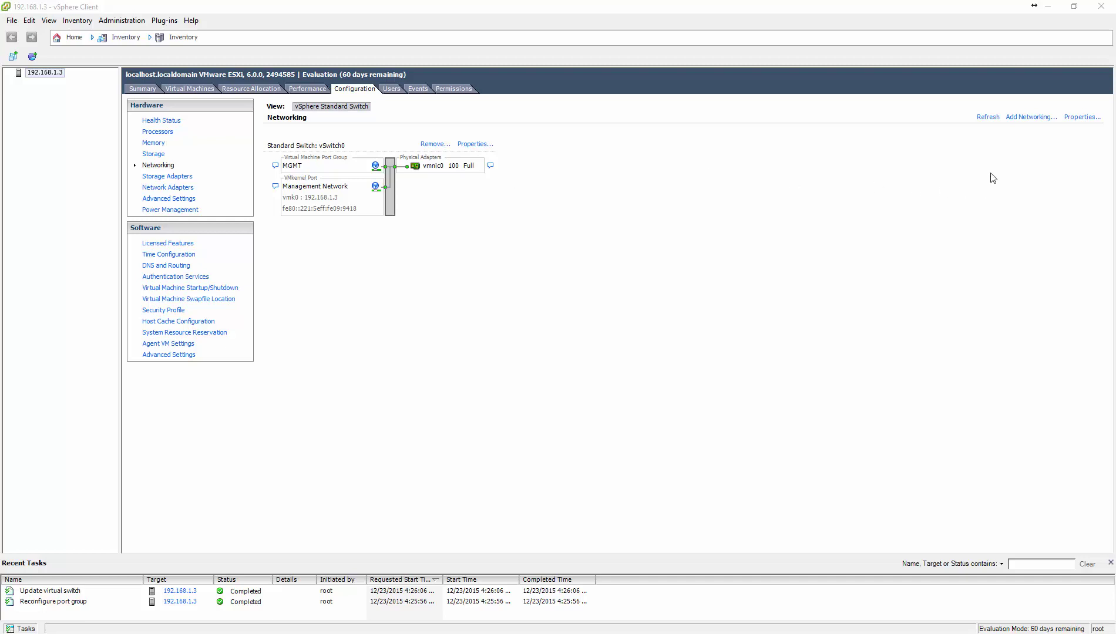
Start adding a VMkernel network on a new vSphere standard switch, with vmnic9 instead of vmnic2 as its physical adapter
{"action": "left_click", "coordinate": [1031, 117]}
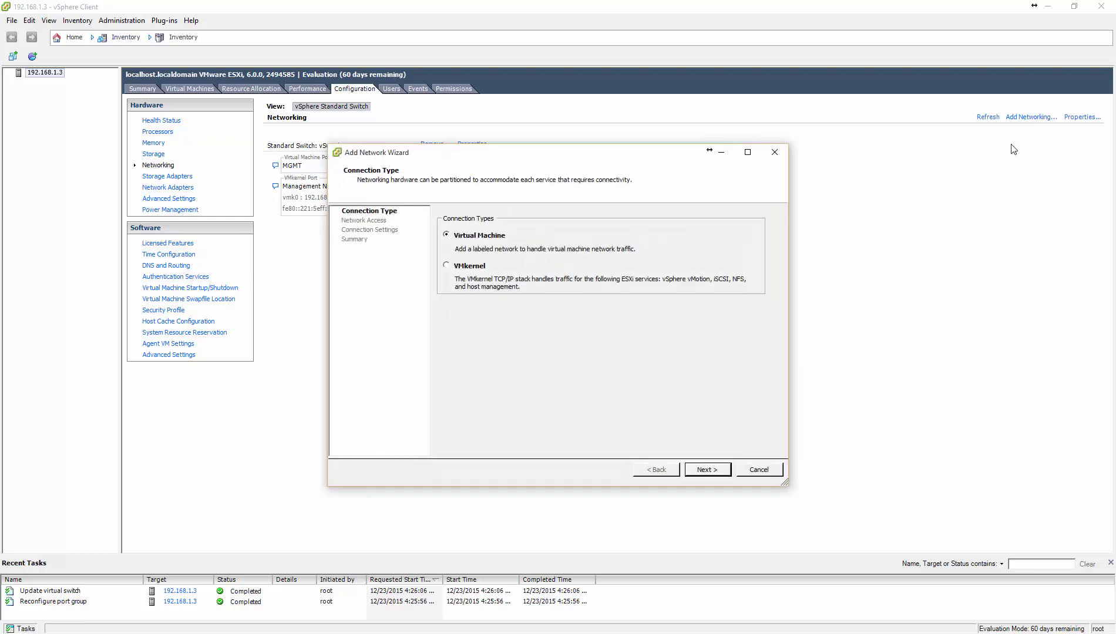
{"action": "left_click", "coordinate": [457, 270]}
{"action": "left_click", "coordinate": [708, 470]}
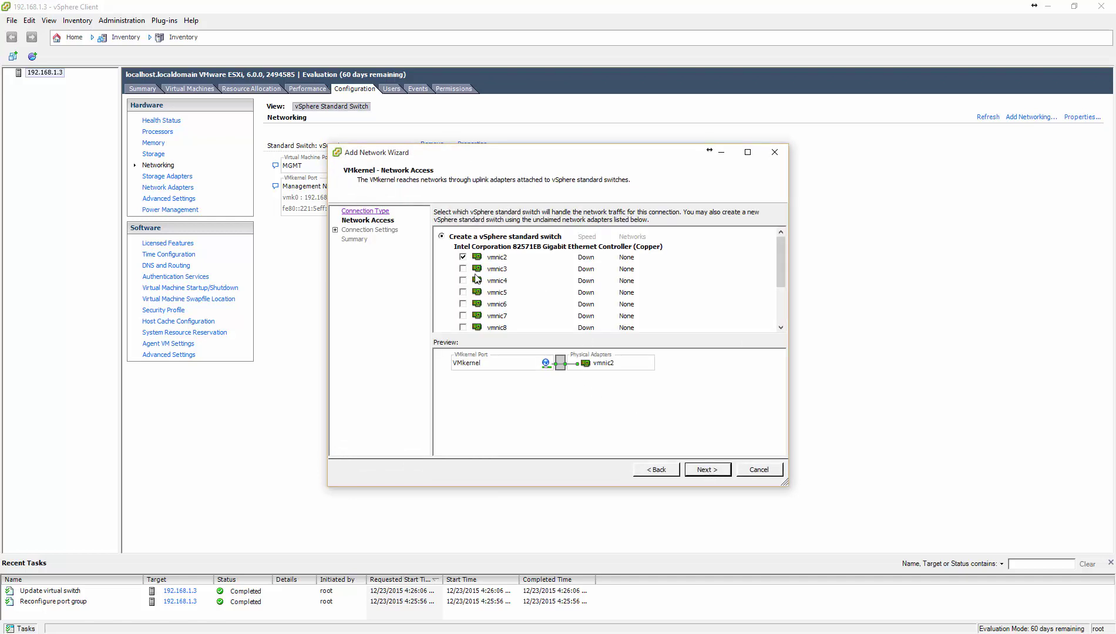
{"action": "left_click_drag", "start_coordinate": [783, 259], "coordinate": [784, 288]}
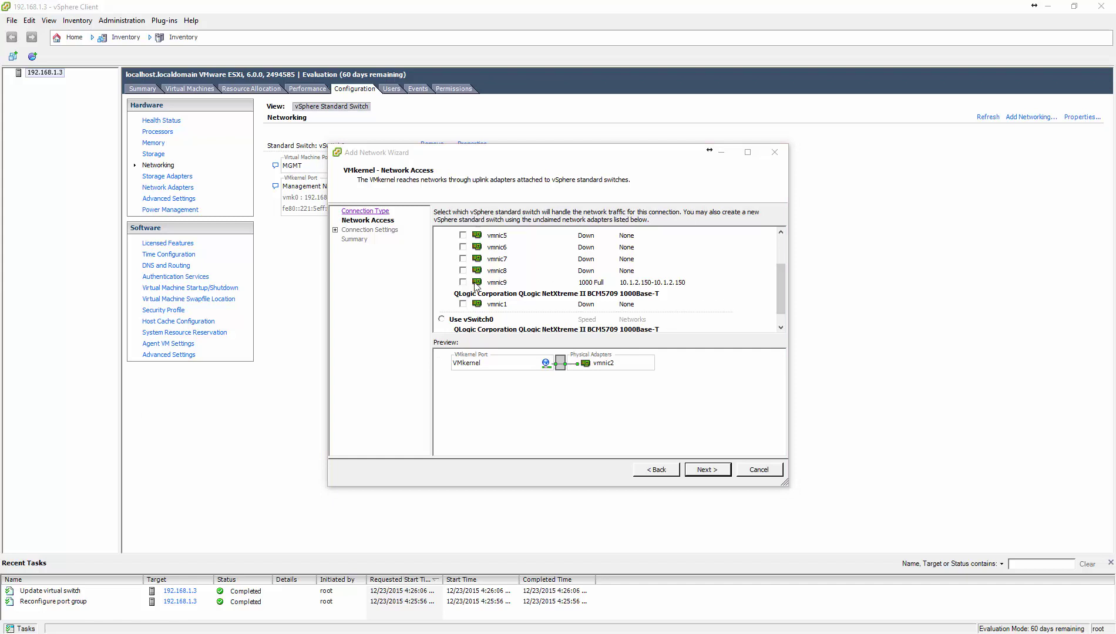
{"action": "scroll", "coordinate": [495, 283], "scroll_direction": "up", "scroll_amount": 3}
{"action": "left_click", "coordinate": [464, 257]}
{"action": "scroll", "coordinate": [477, 274], "scroll_direction": "down", "scroll_amount": 2}
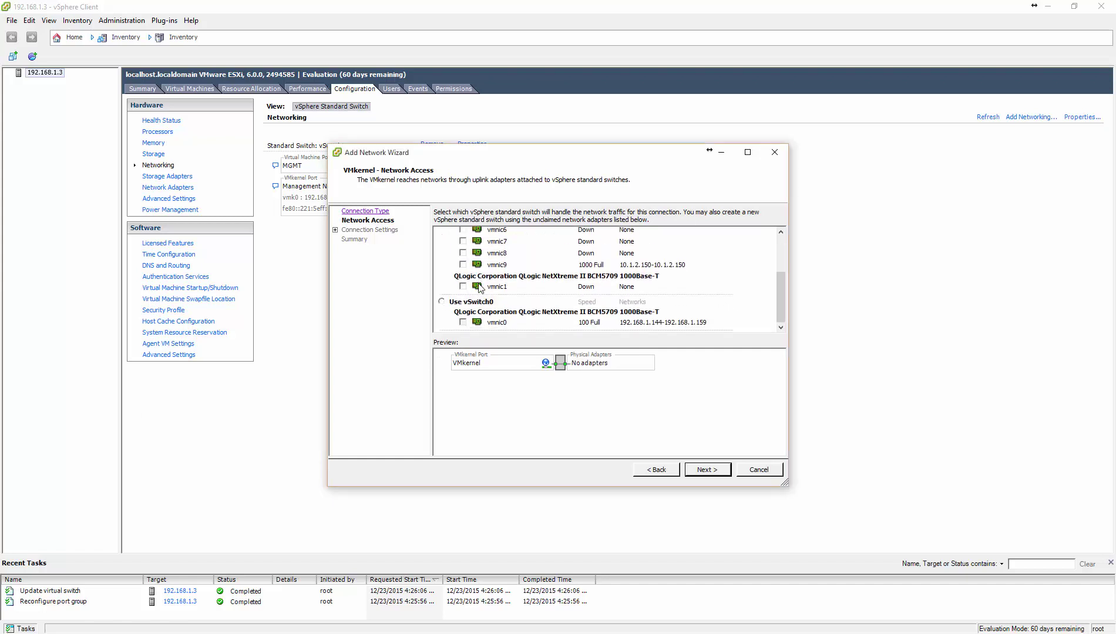
{"action": "left_click", "coordinate": [464, 265]}
{"action": "scroll", "coordinate": [507, 310], "scroll_direction": "up", "scroll_amount": 3}
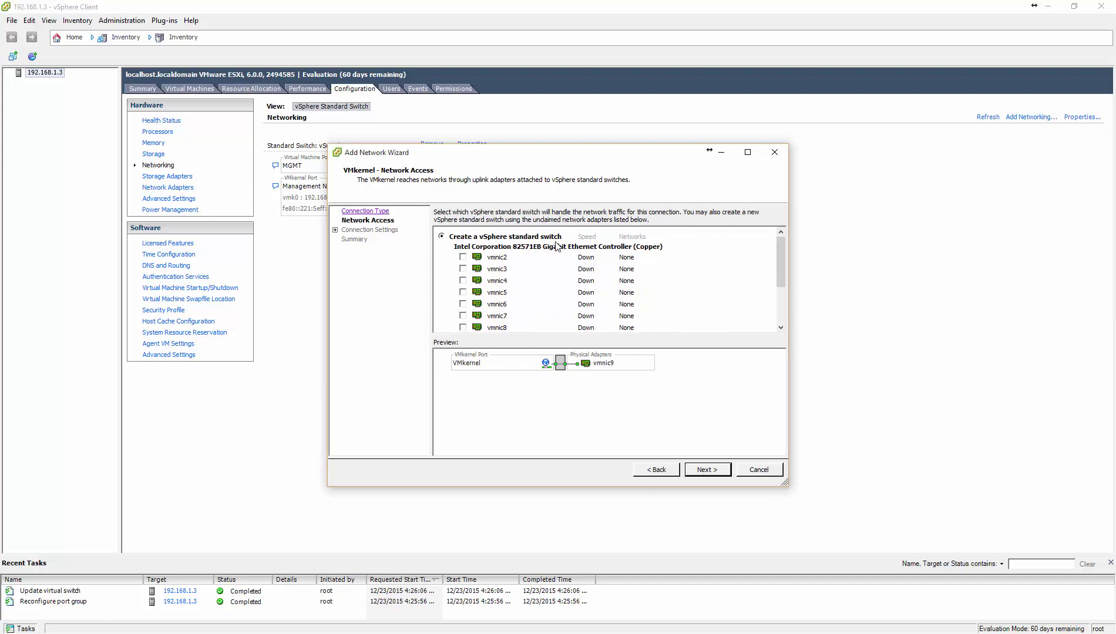
{"action": "scroll", "coordinate": [551, 273], "scroll_direction": "down", "scroll_amount": 3}
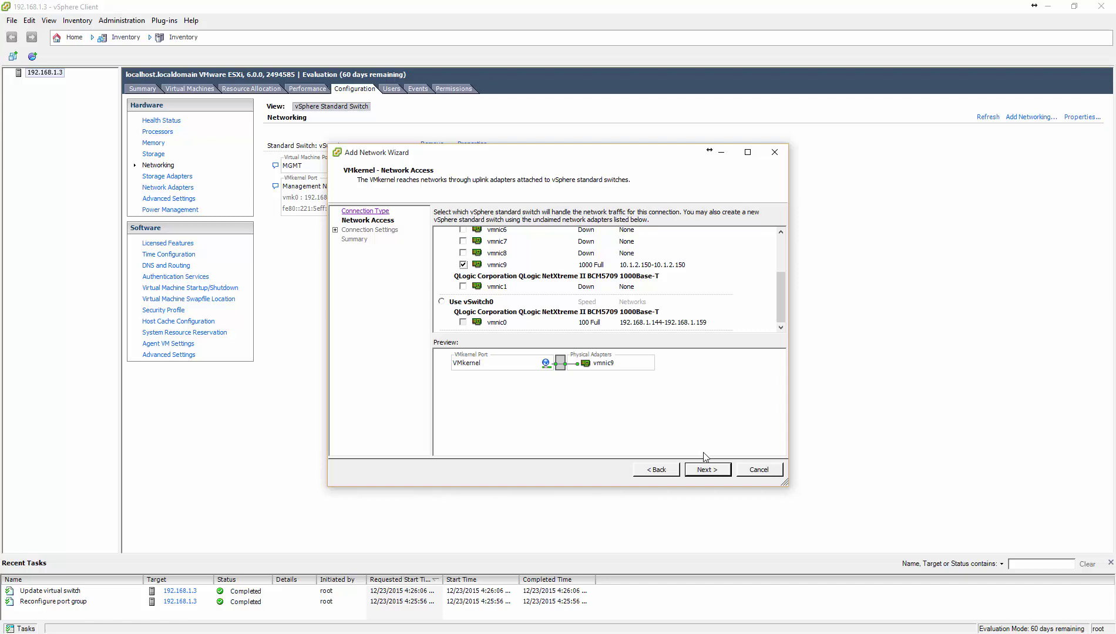
{"action": "left_click", "coordinate": [706, 470]}
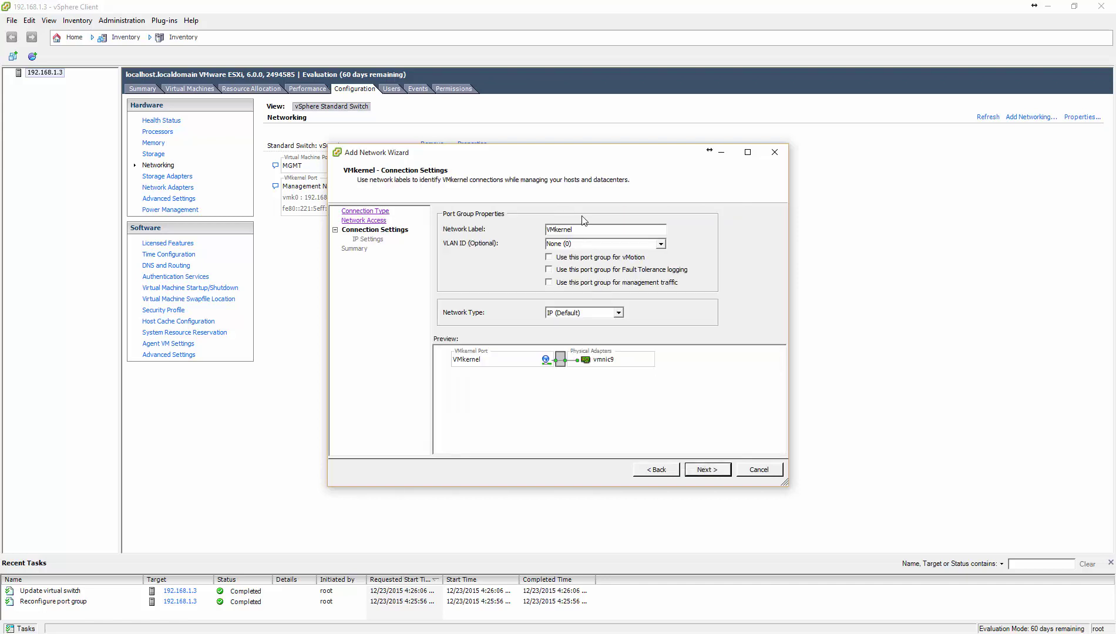
Label the VMkernel port SAN, assign it IP address 10.1.2.3 with subnet mask 255.255.255.0, and finish creating the network
{"action": "left_click_drag", "start_coordinate": [583, 230], "coordinate": [521, 231]}
{"action": "type", "text": "SAN"}
{"action": "left_click", "coordinate": [699, 469]}
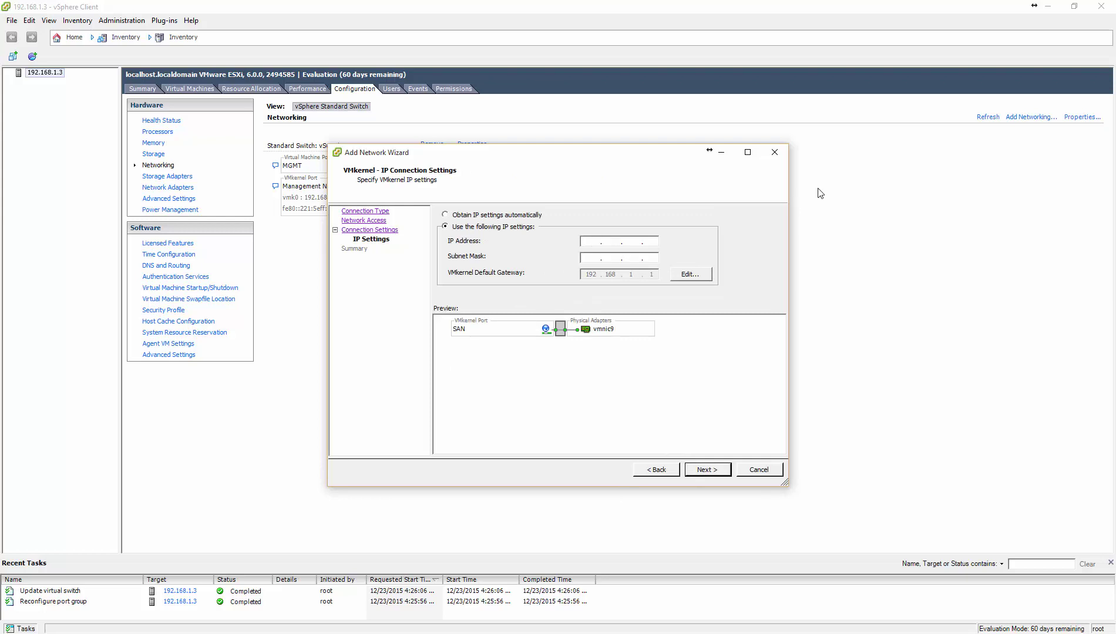
{"action": "type", "text": "10.1.2255.255.25"}
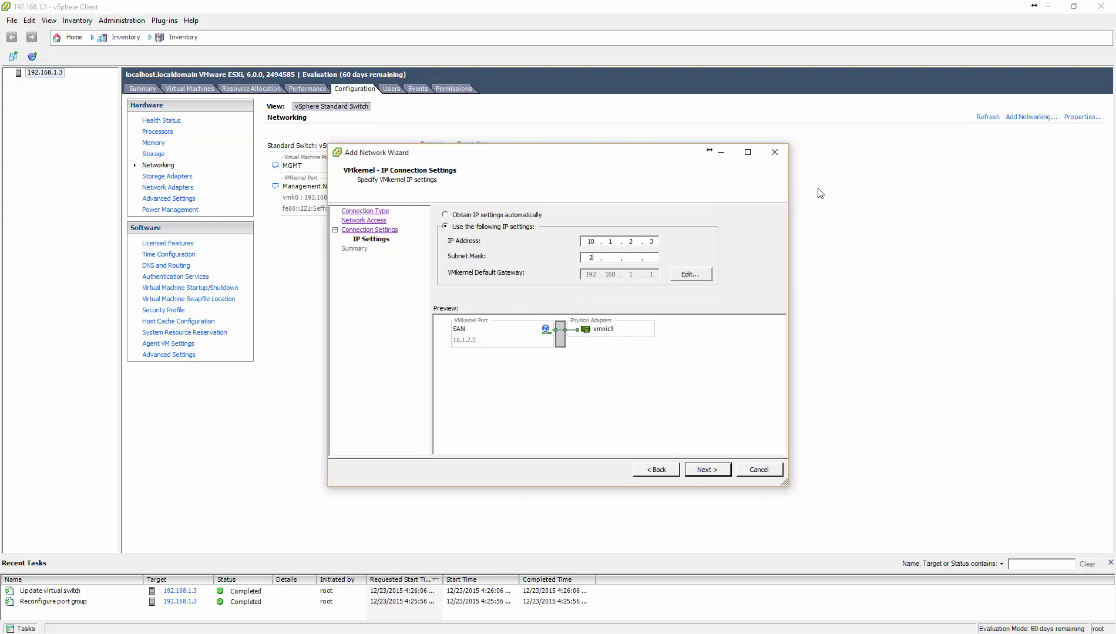
{"action": "type", "text": "5.0"}
{"action": "left_click", "coordinate": [718, 469]}
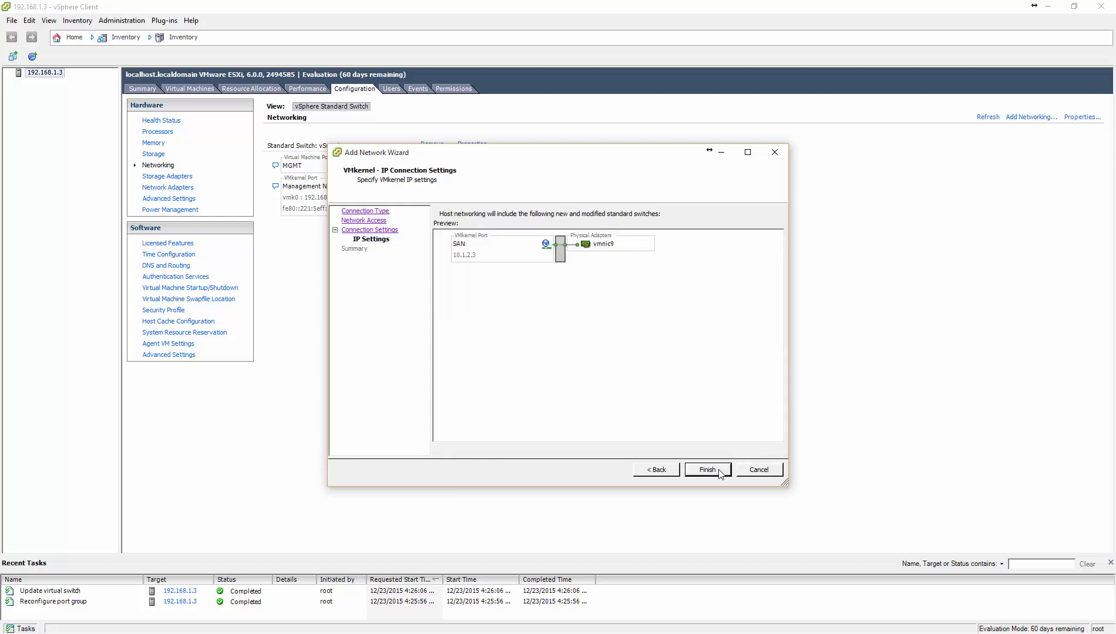
{"action": "left_click", "coordinate": [717, 469]}
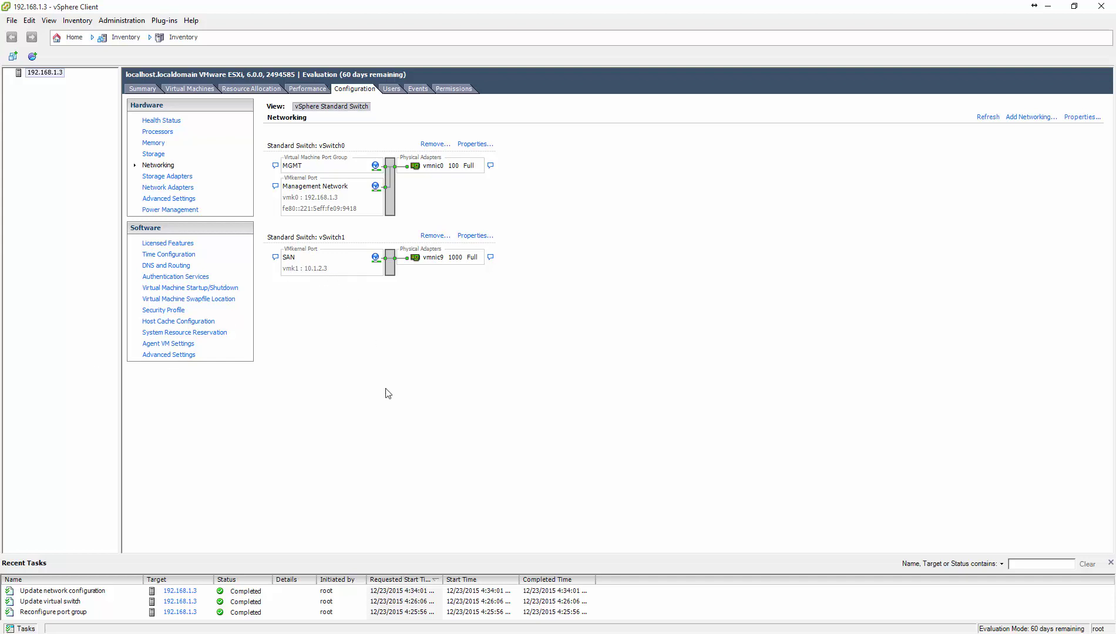
Switch to the StarWind storage server's desktop and ping 10.1.2.3 from its command prompt
{"action": "key", "text": "alt+Tab"}
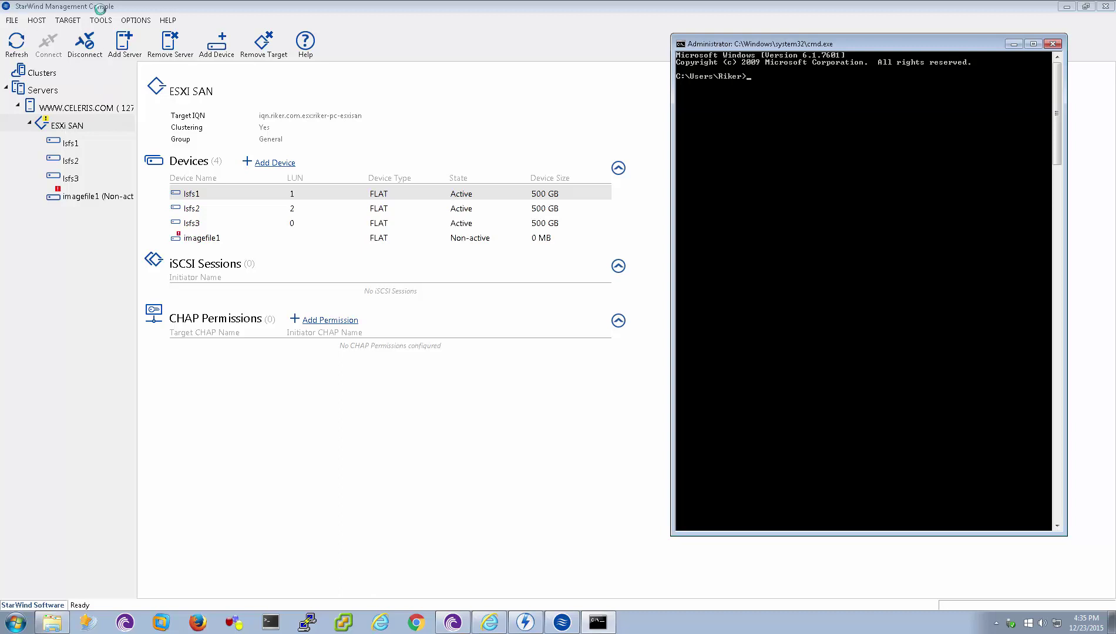
{"action": "left_click", "coordinate": [820, 143]}
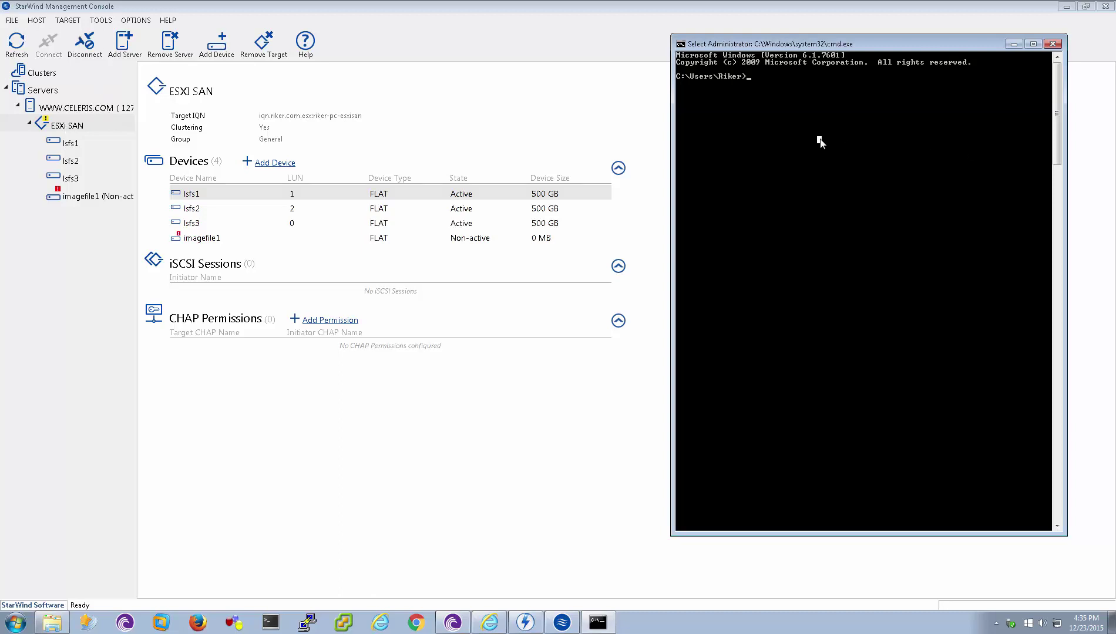
{"action": "type", "text": "ping"}
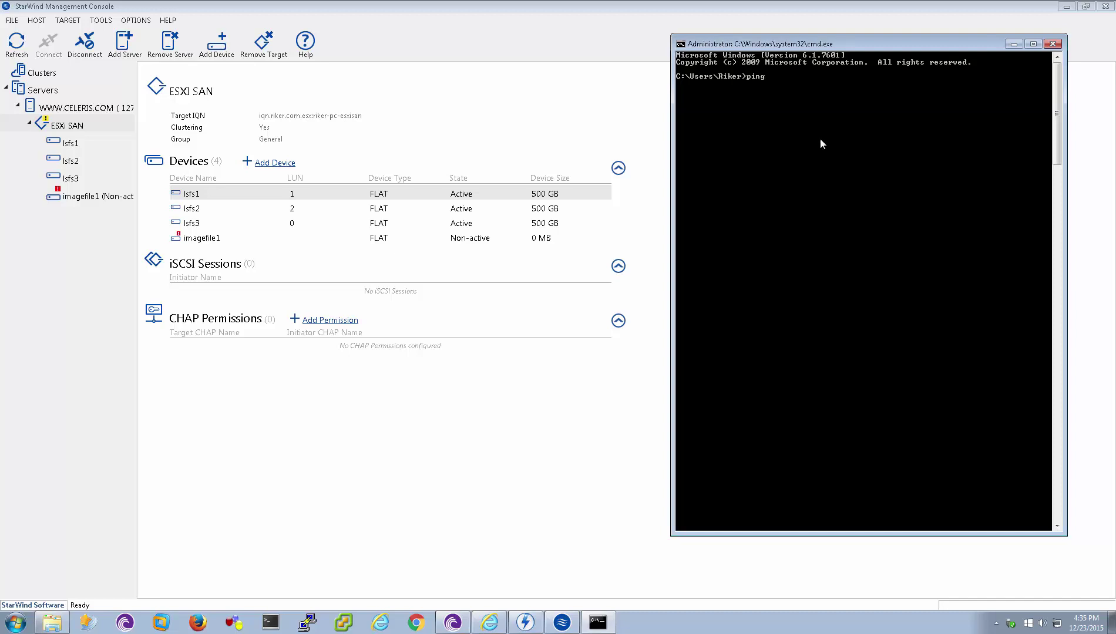
{"action": "type", "text": " 10.1.2.3"}
{"action": "key", "text": "Return"}
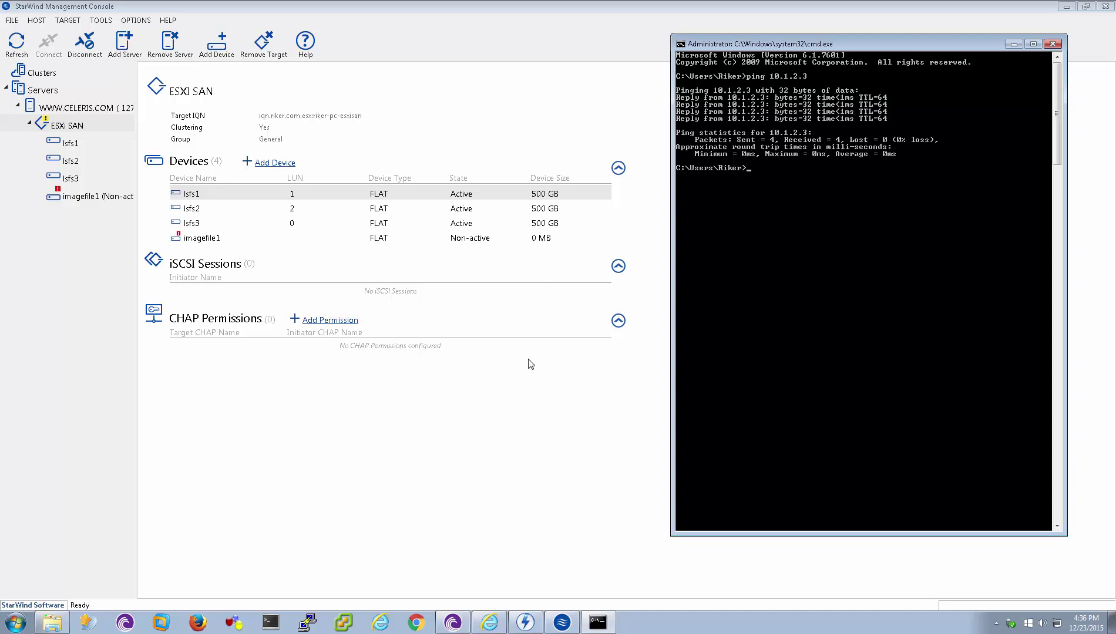
Return to the vSphere Client and add a software iSCSI adapter to the host's storage adapters
{"action": "mouse_move", "coordinate": [571, 11]}
{"action": "left_click", "coordinate": [675, 7]}
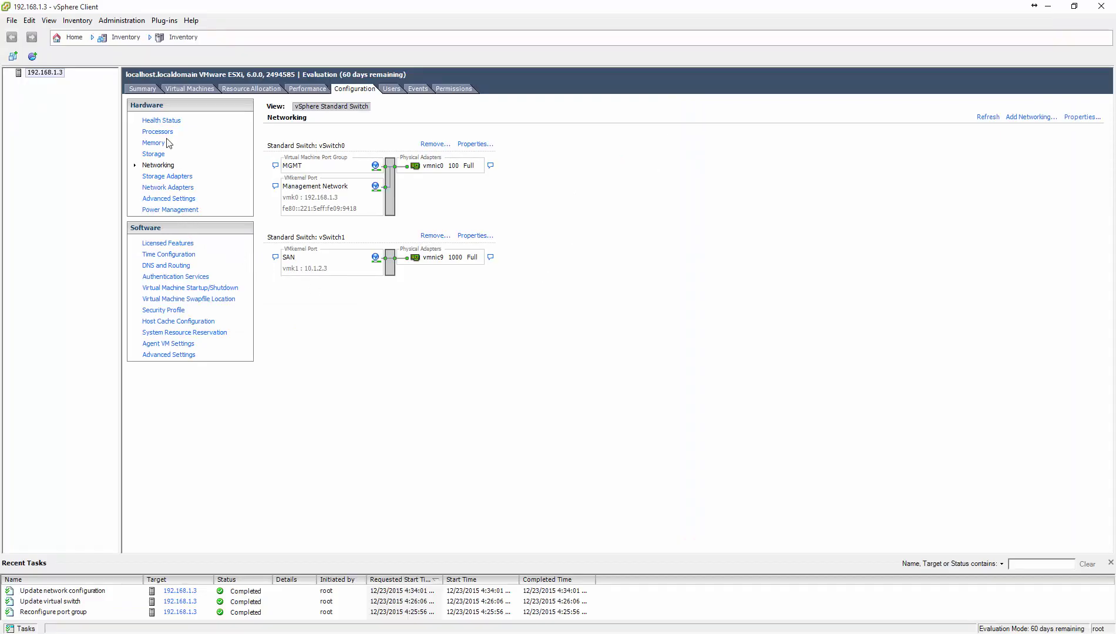
{"action": "left_click", "coordinate": [176, 176]}
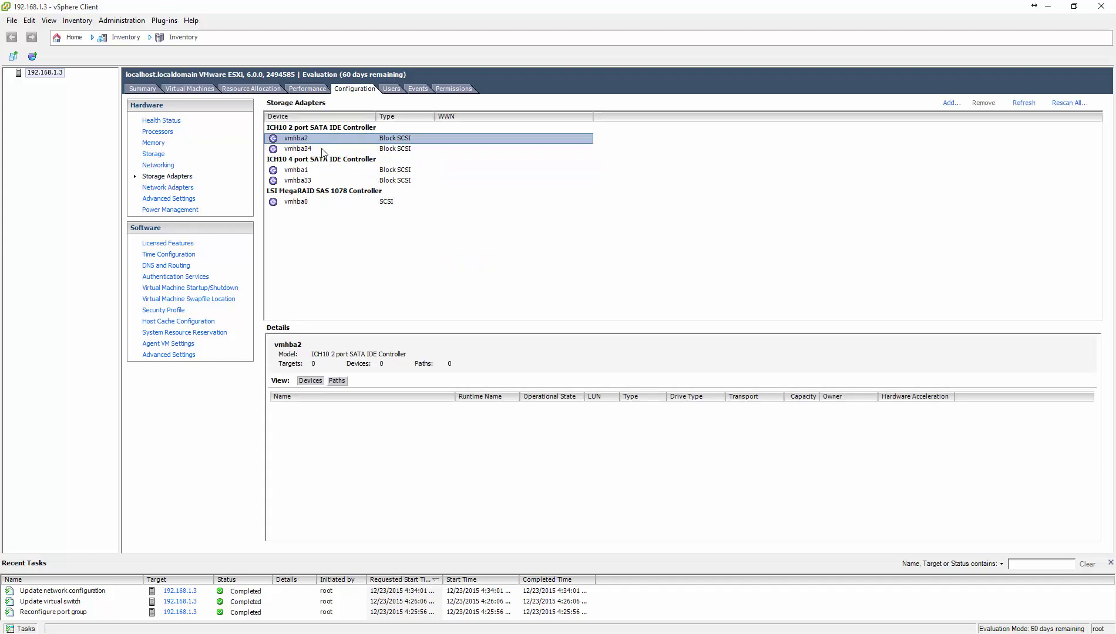
{"action": "left_click", "coordinate": [950, 103]}
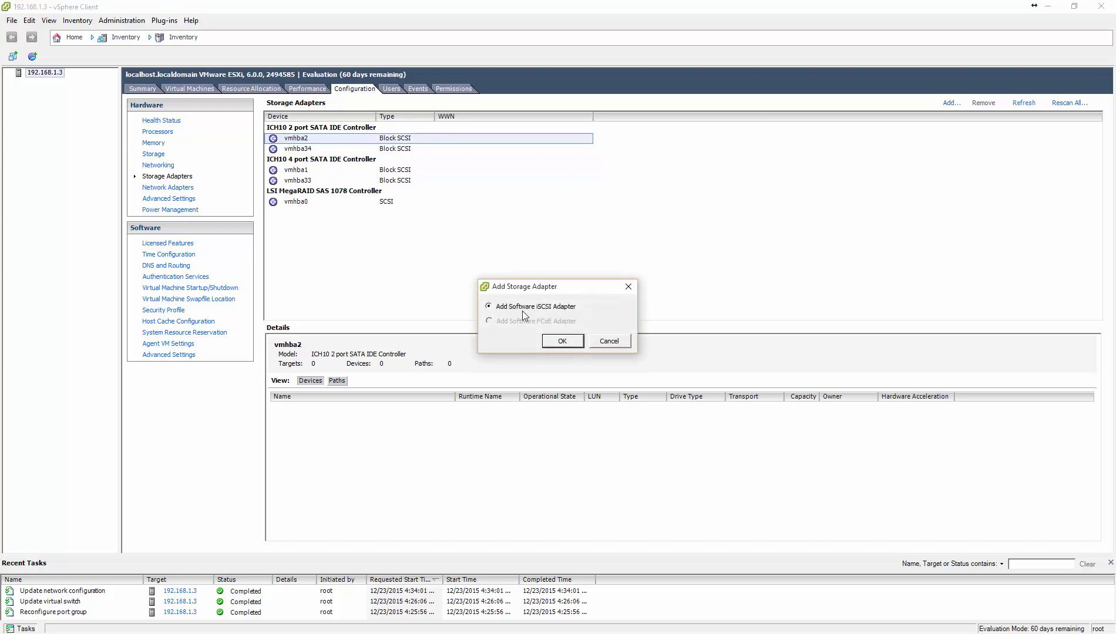
{"action": "left_click", "coordinate": [563, 343]}
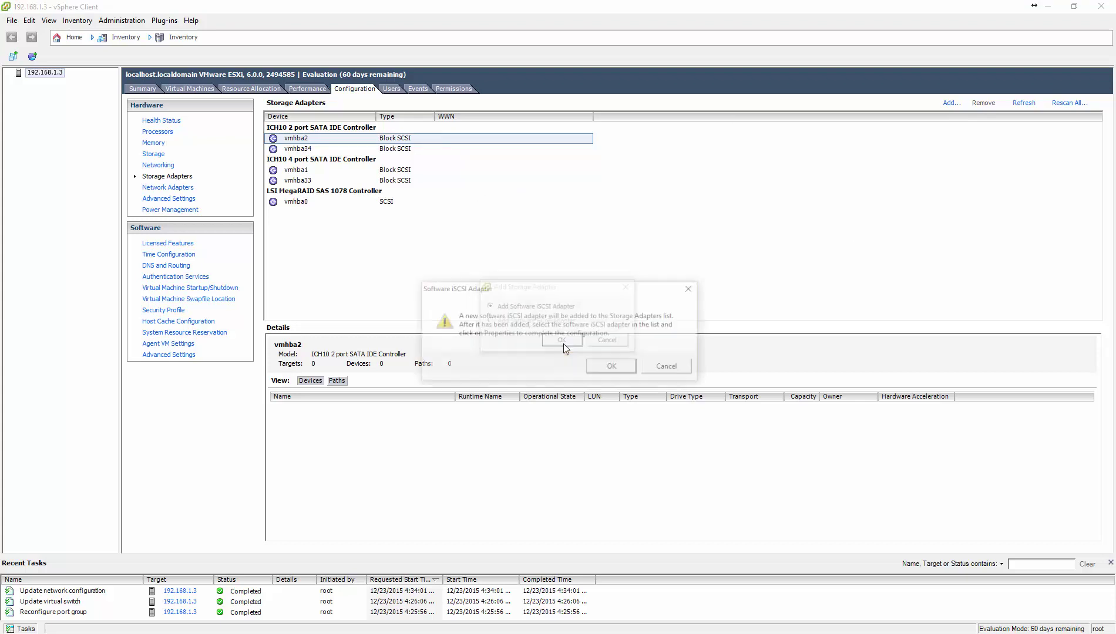
{"action": "left_click", "coordinate": [594, 369]}
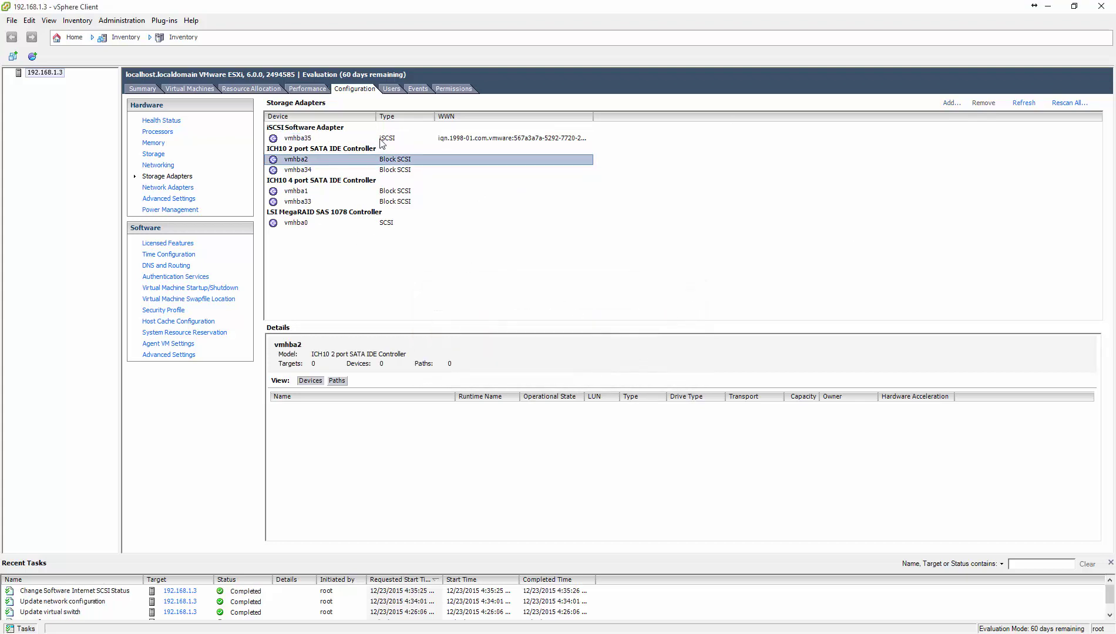
Bind the SAN (vSwitch1) VMkernel adapter vmk1 to the iSCSI software adapter vmhba35
{"action": "left_click", "coordinate": [359, 140]}
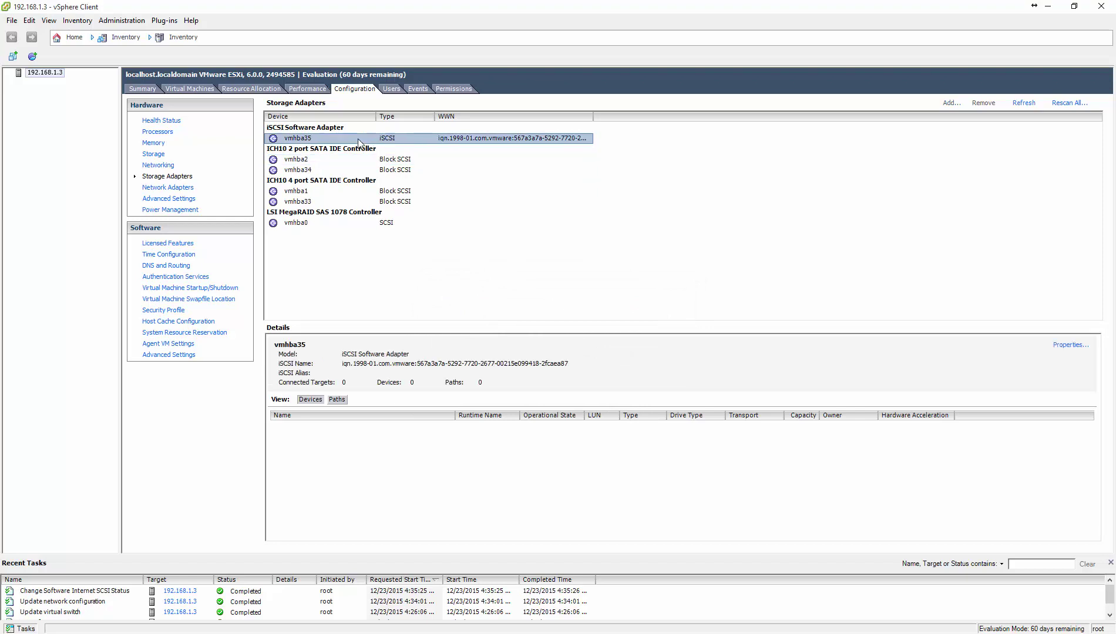
{"action": "right_click", "coordinate": [359, 141]}
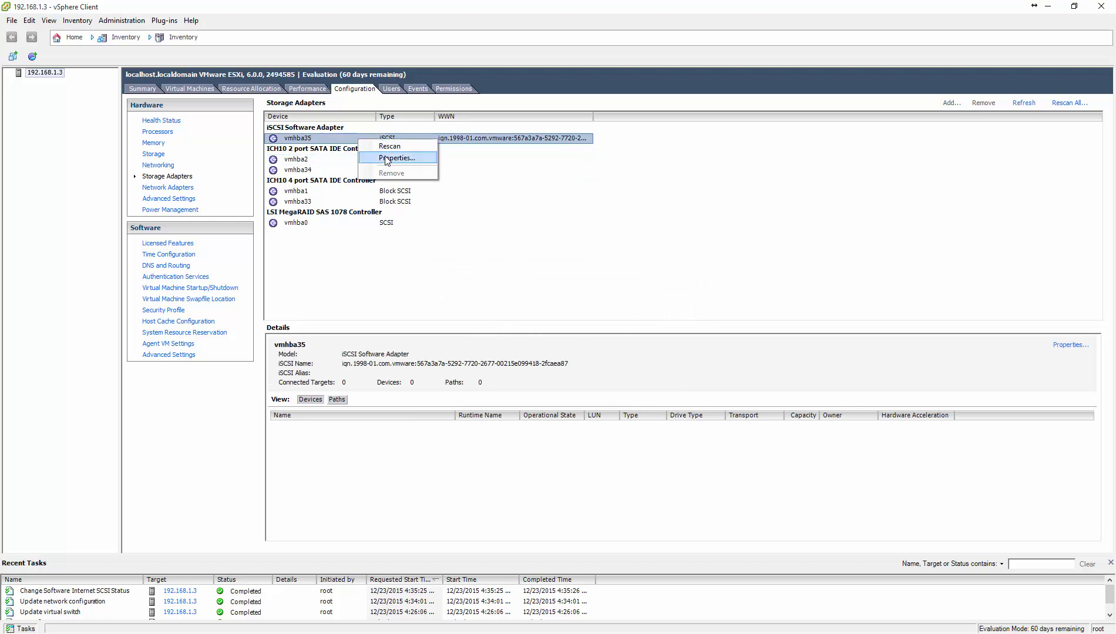
{"action": "left_click", "coordinate": [385, 158]}
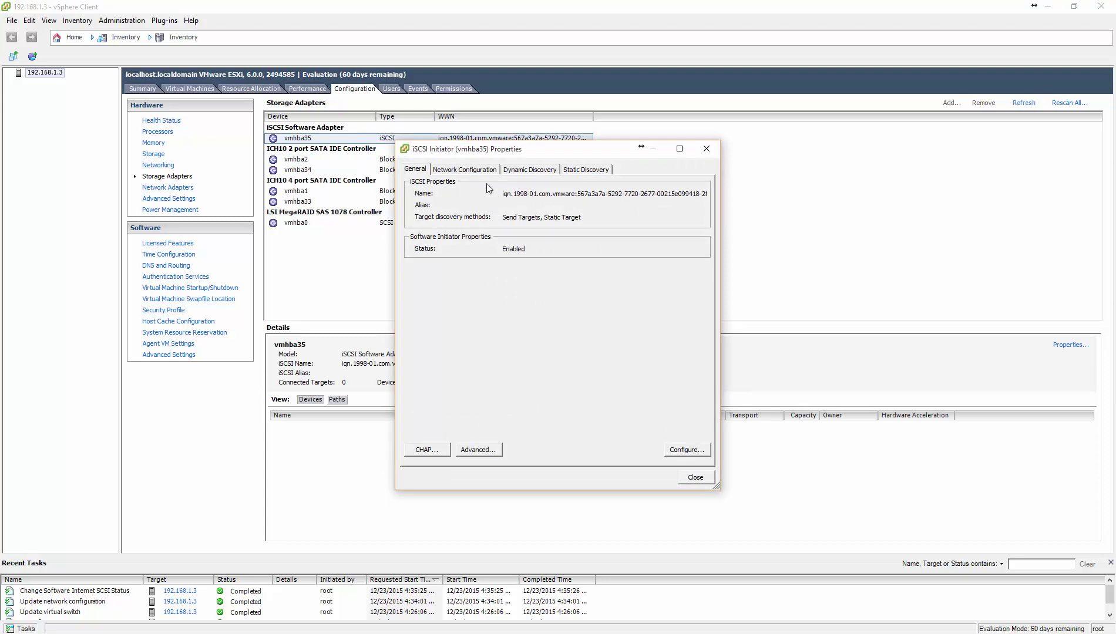
{"action": "left_click", "coordinate": [473, 171]}
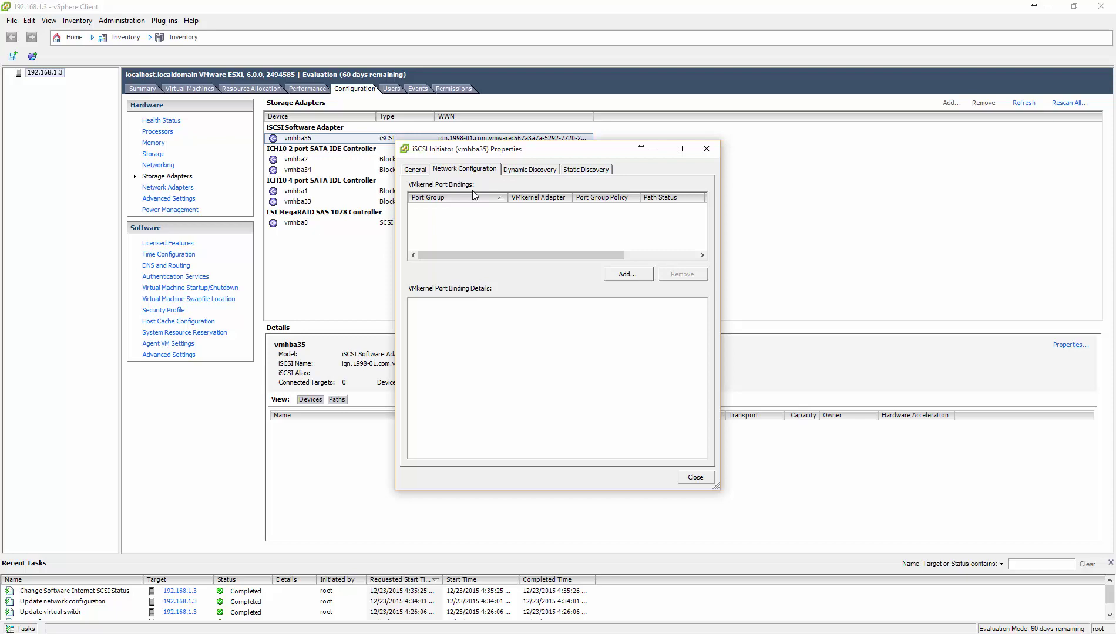
{"action": "left_click", "coordinate": [626, 274]}
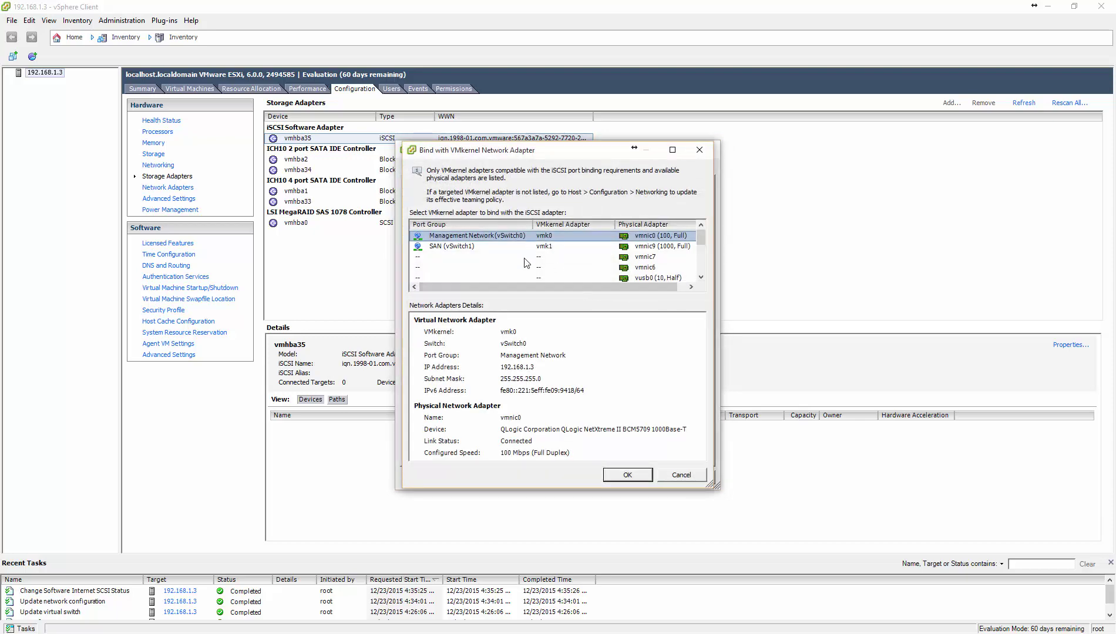
{"action": "left_click", "coordinate": [439, 248]}
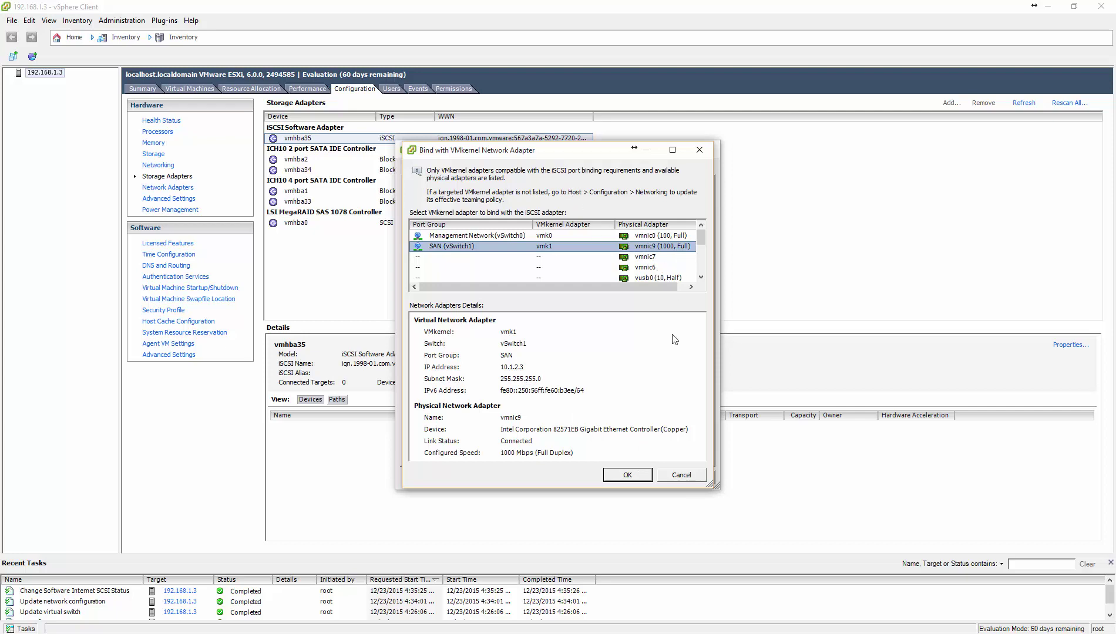
{"action": "left_click", "coordinate": [624, 475]}
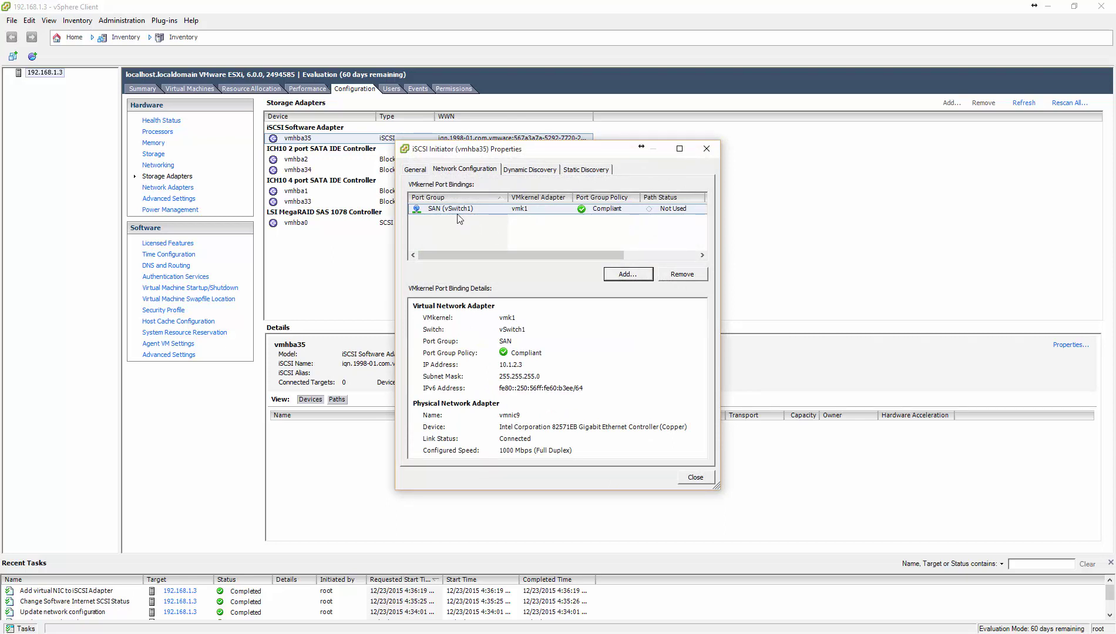
Add 10.1.2.150 as a dynamic discovery target server for the iSCSI adapter and rescan the adapter
{"action": "left_click", "coordinate": [550, 171]}
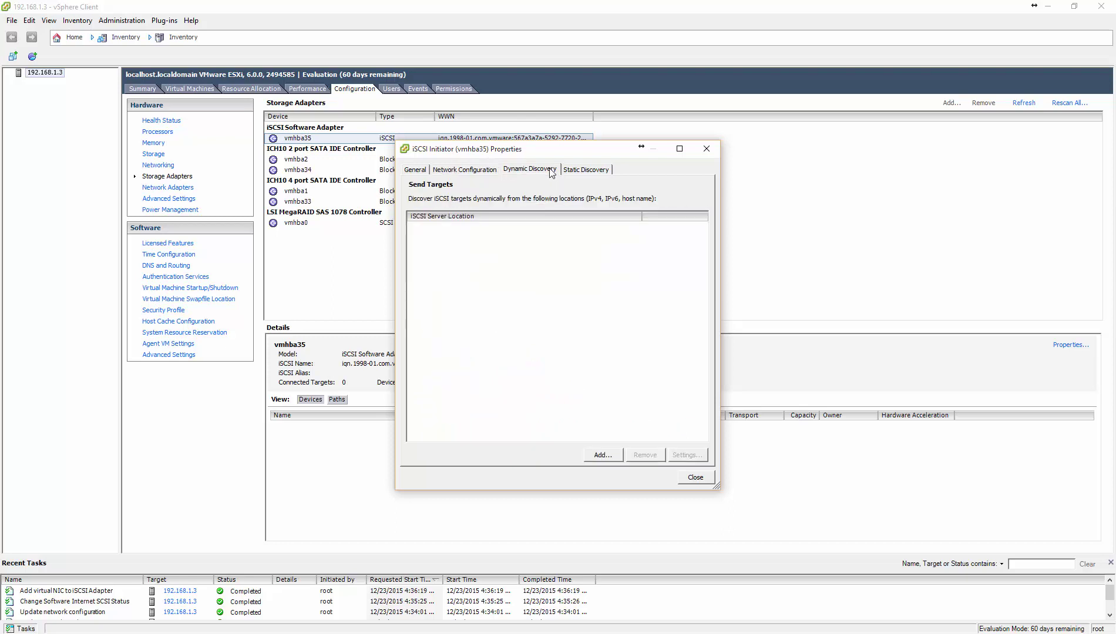
{"action": "left_click", "coordinate": [604, 456]}
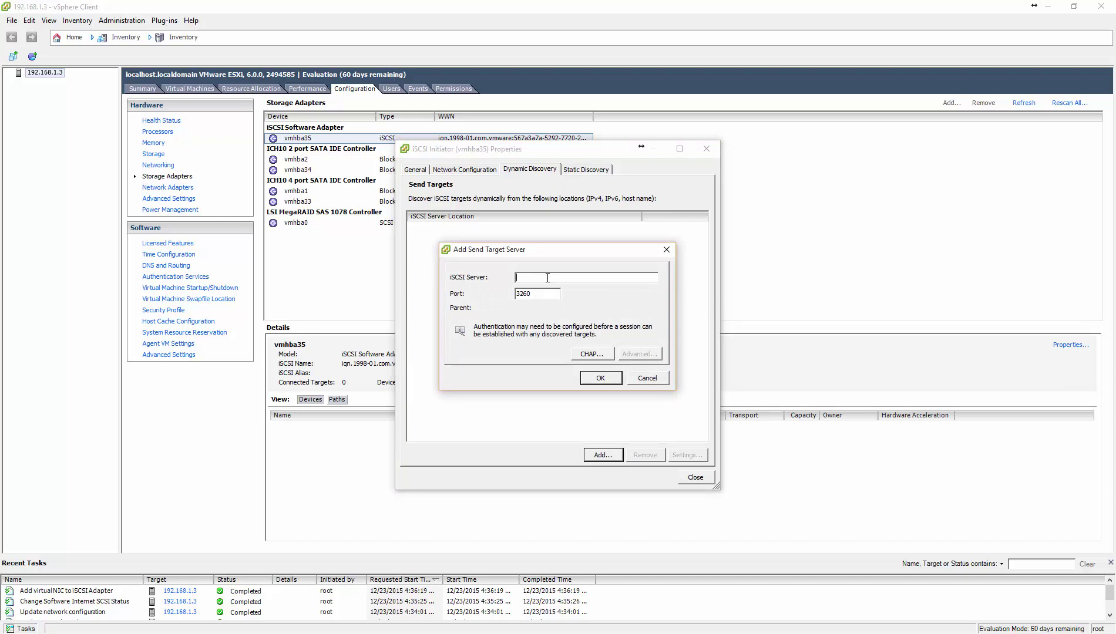
{"action": "type", "text": "10.1.2.150"}
{"action": "left_click", "coordinate": [587, 377]}
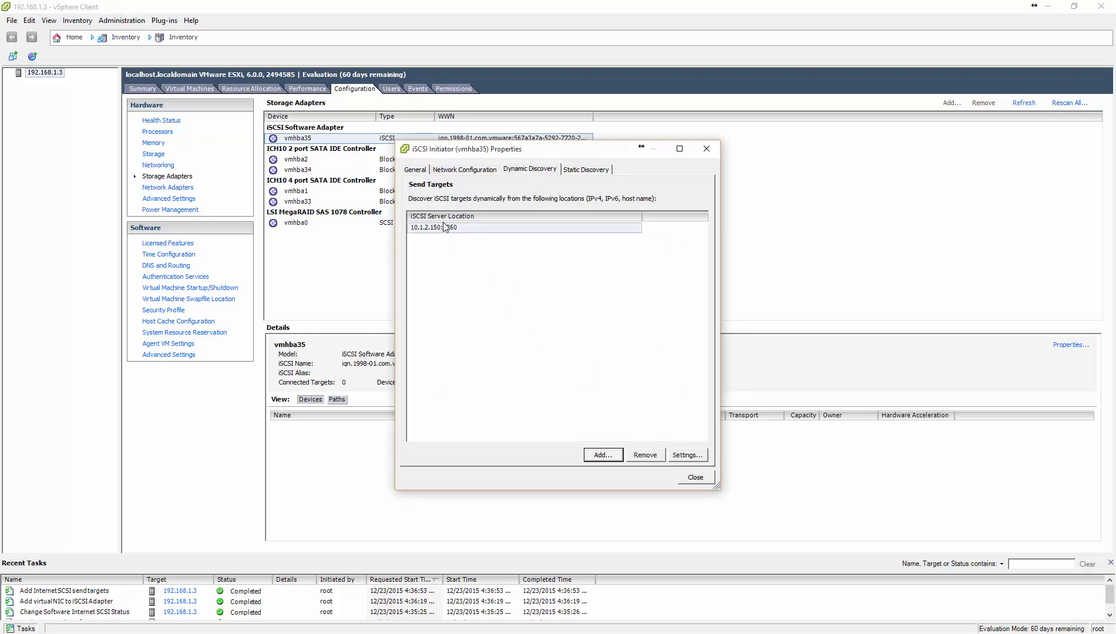
{"action": "left_click", "coordinate": [693, 479]}
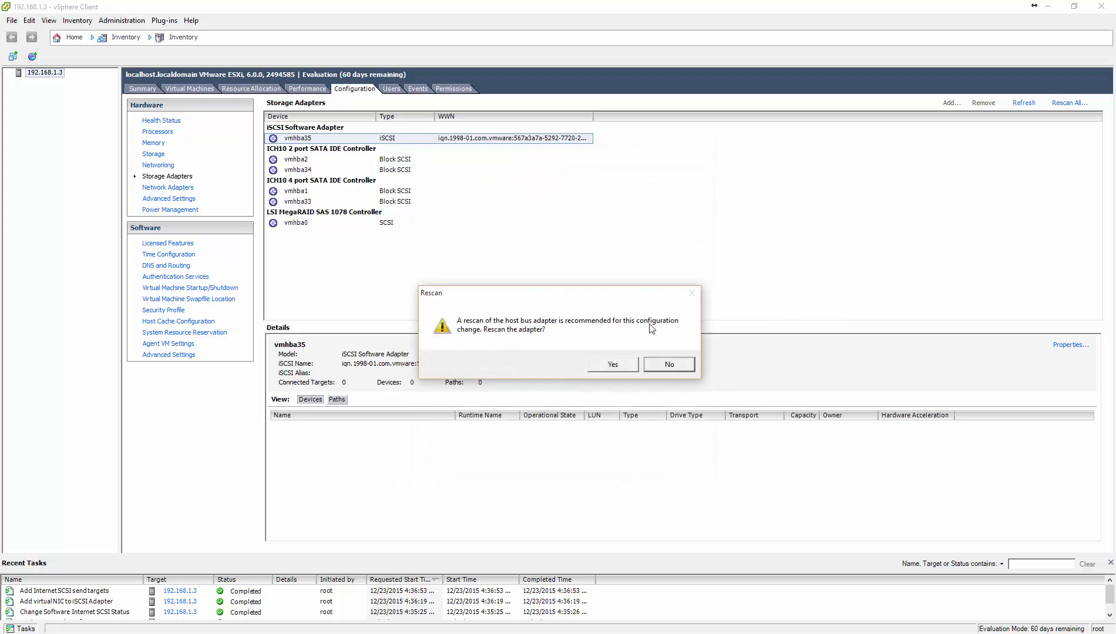
{"action": "left_click", "coordinate": [612, 366]}
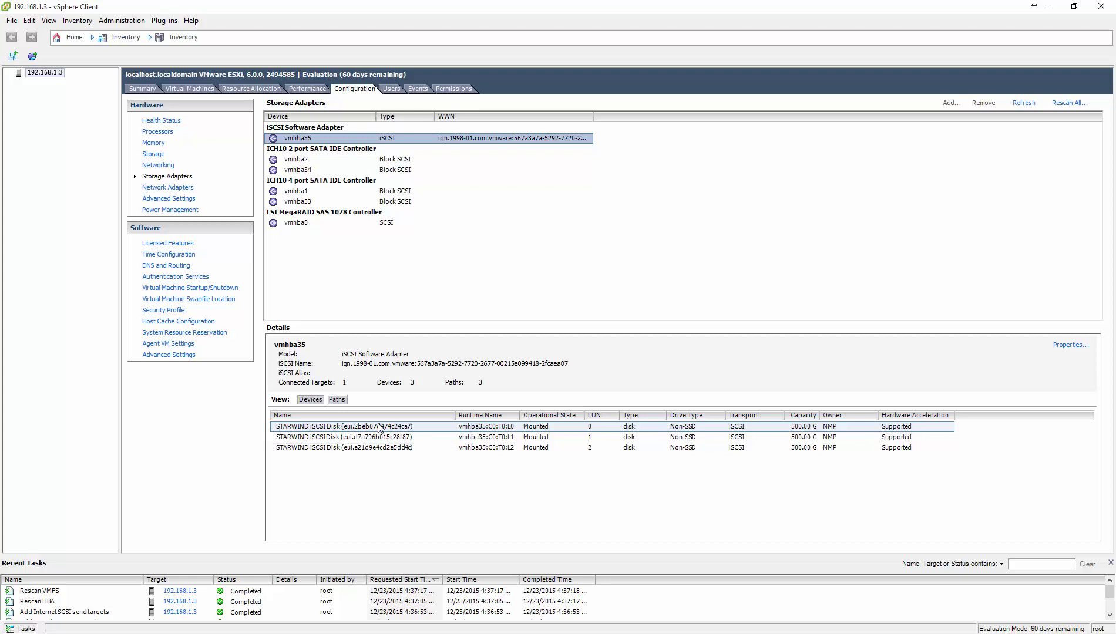
Mount the LUN 0 StarWind iSCSI disk as a datastore on the host, keeping its existing VMFS signature
{"action": "left_click", "coordinate": [154, 155]}
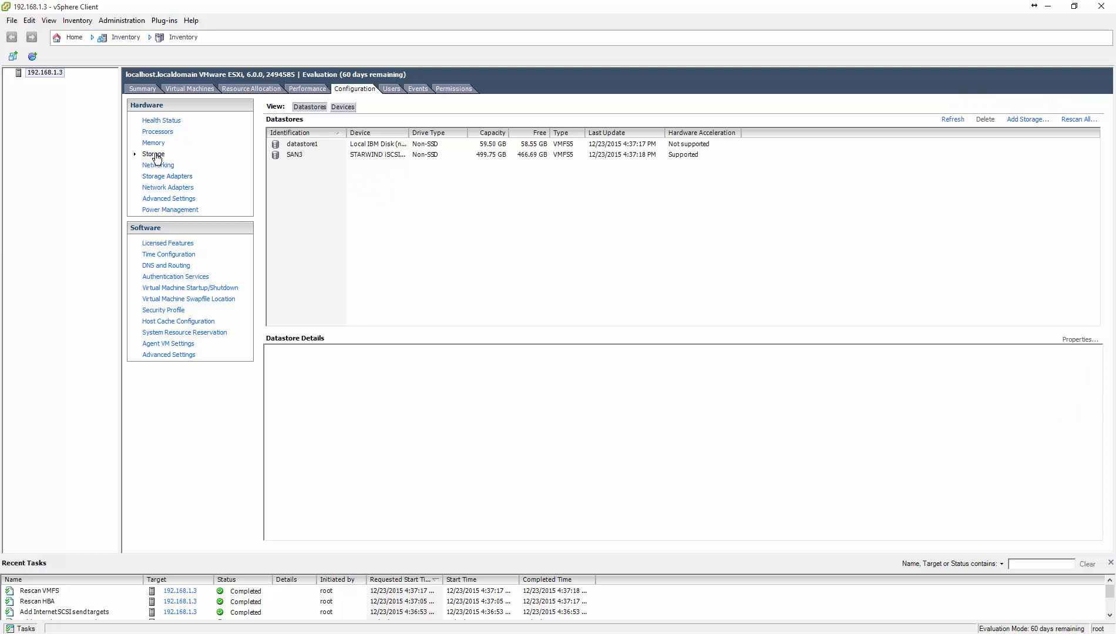
{"action": "left_click", "coordinate": [295, 156]}
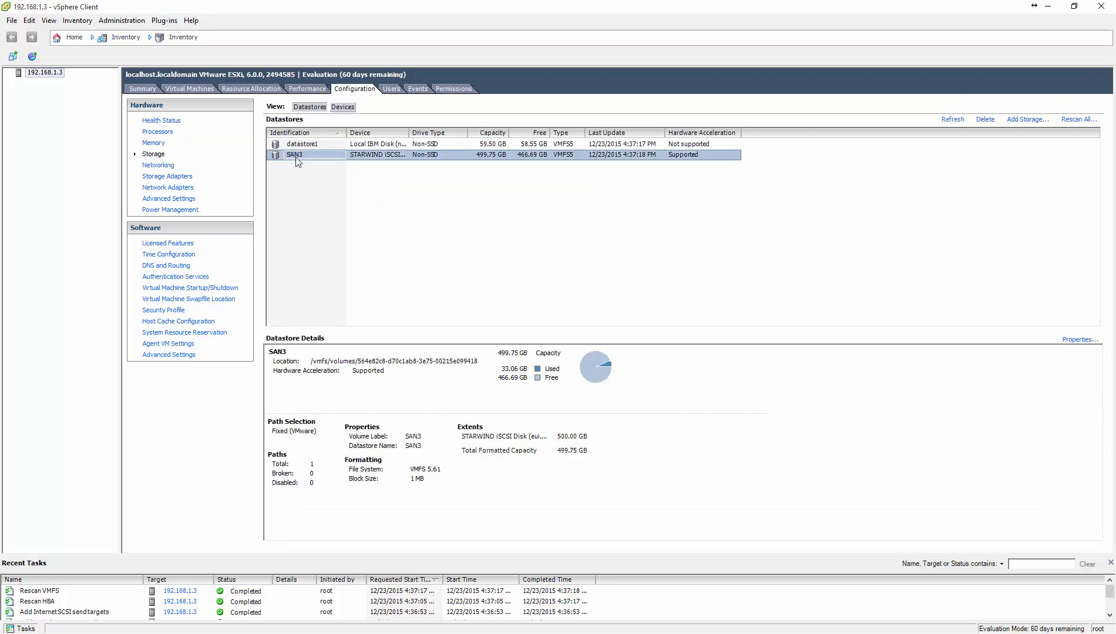
{"action": "left_click", "coordinate": [1025, 122]}
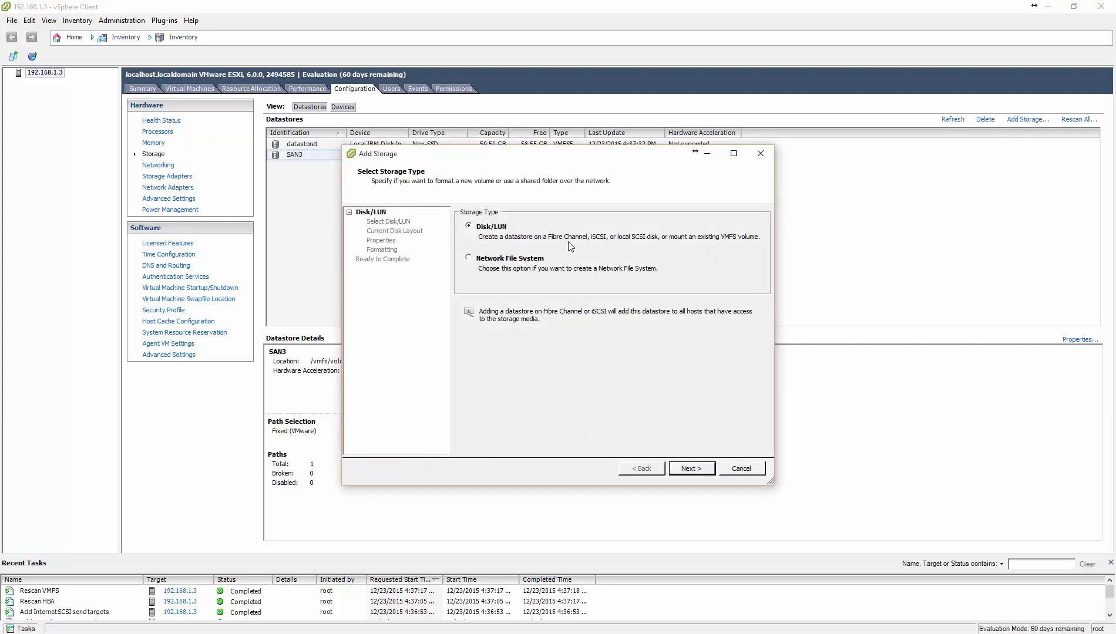
{"action": "left_click", "coordinate": [687, 473]}
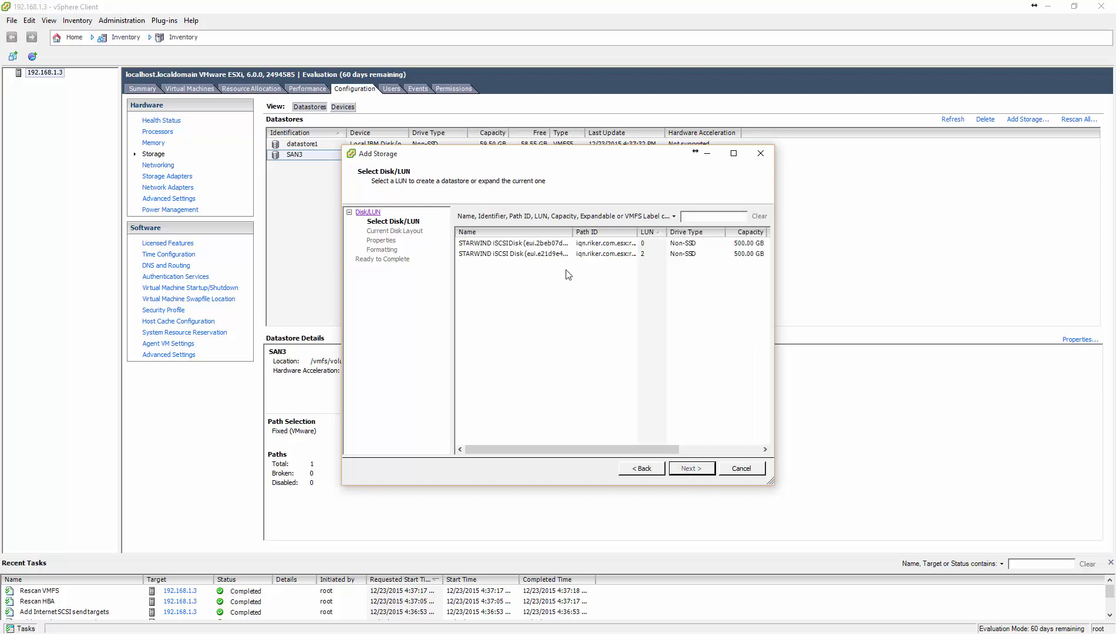
{"action": "left_click", "coordinate": [499, 245]}
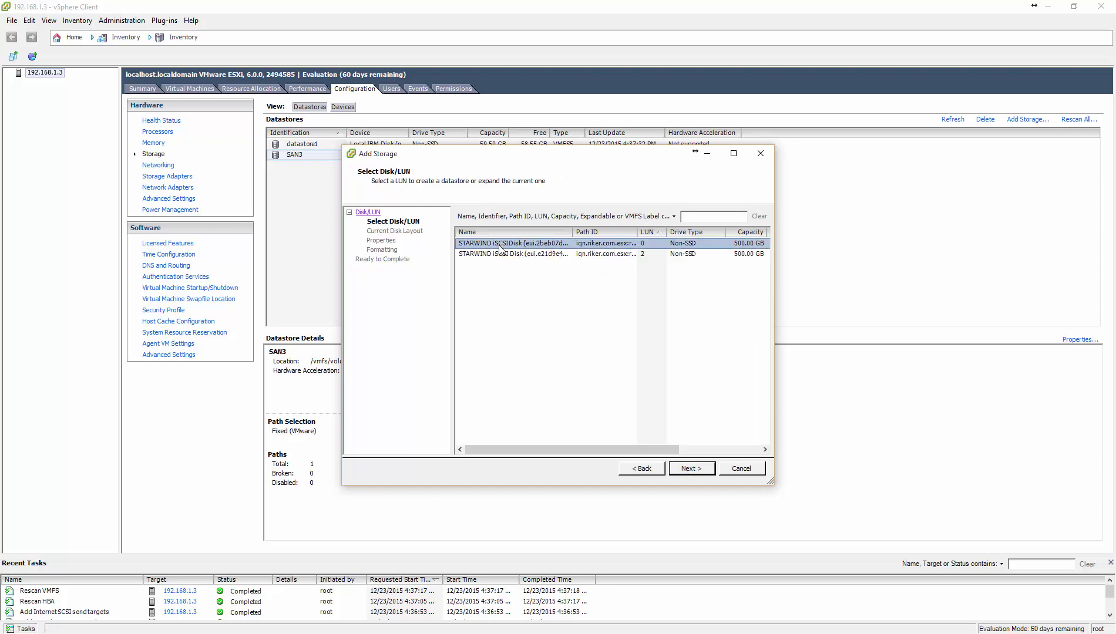
{"action": "left_click", "coordinate": [689, 471]}
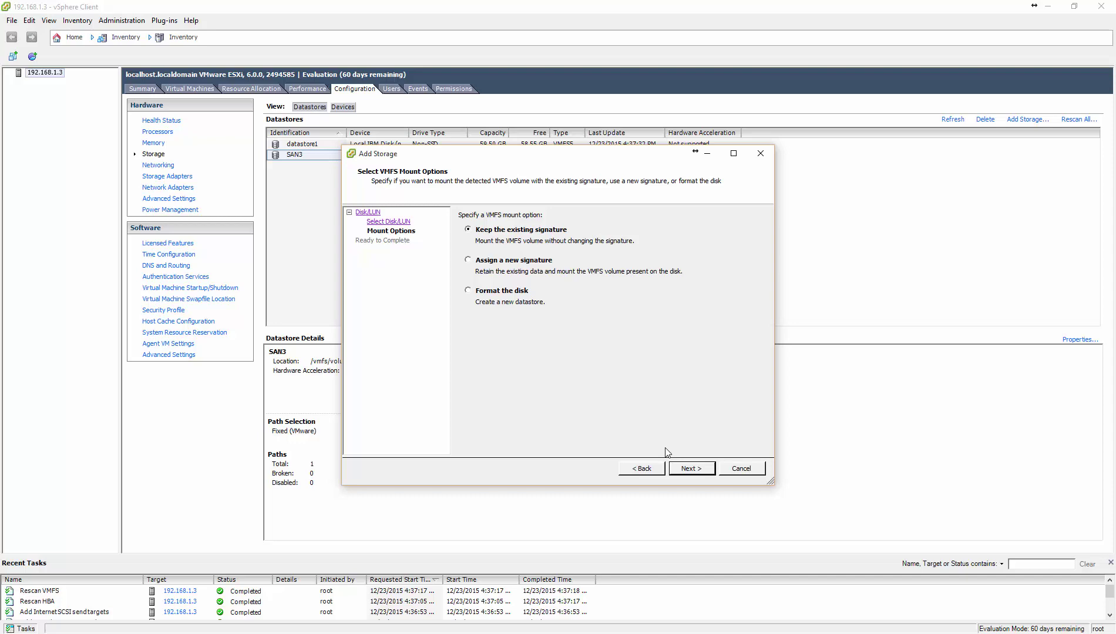
{"action": "left_click", "coordinate": [689, 470]}
{"action": "left_click", "coordinate": [690, 468]}
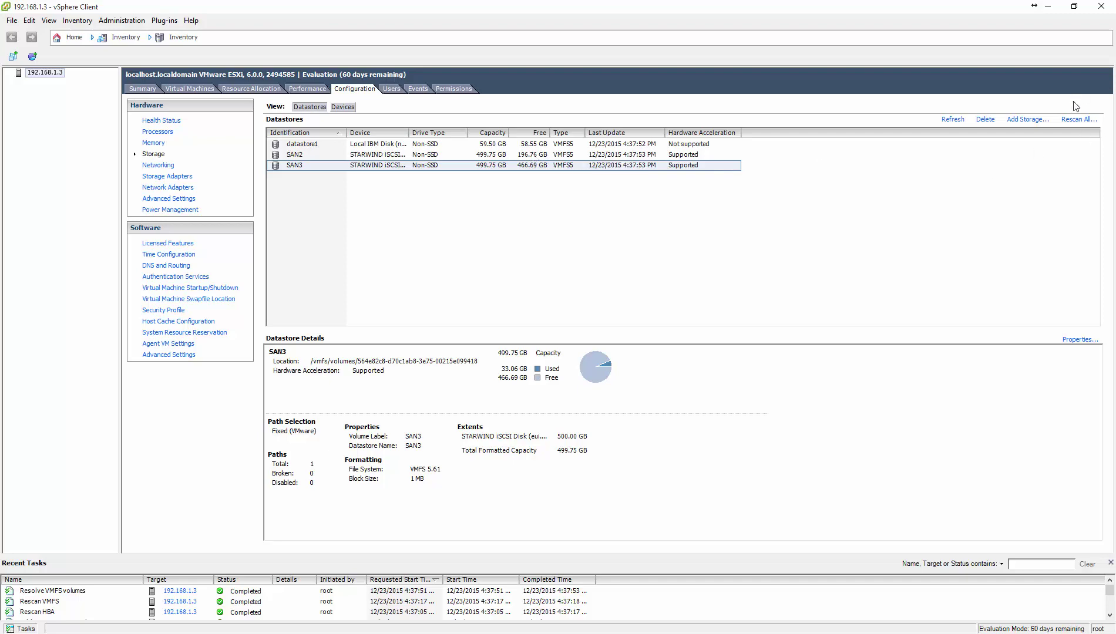
Mount the LUN 2 StarWind iSCSI disk as another datastore, keeping its existing VMFS signature
{"action": "left_click", "coordinate": [1019, 126]}
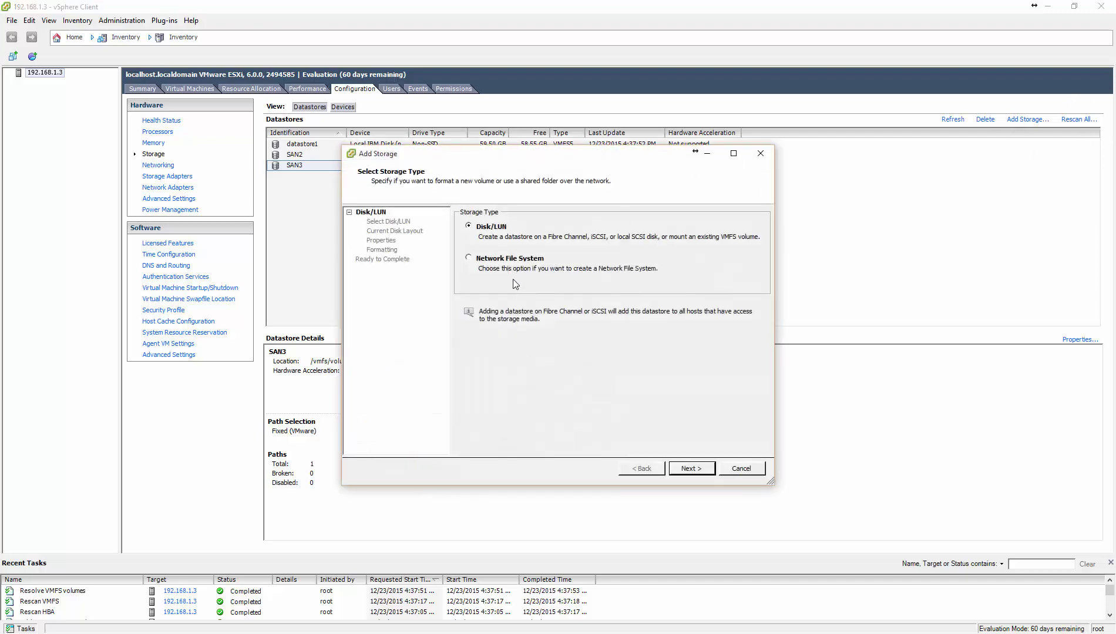
{"action": "left_click", "coordinate": [676, 470]}
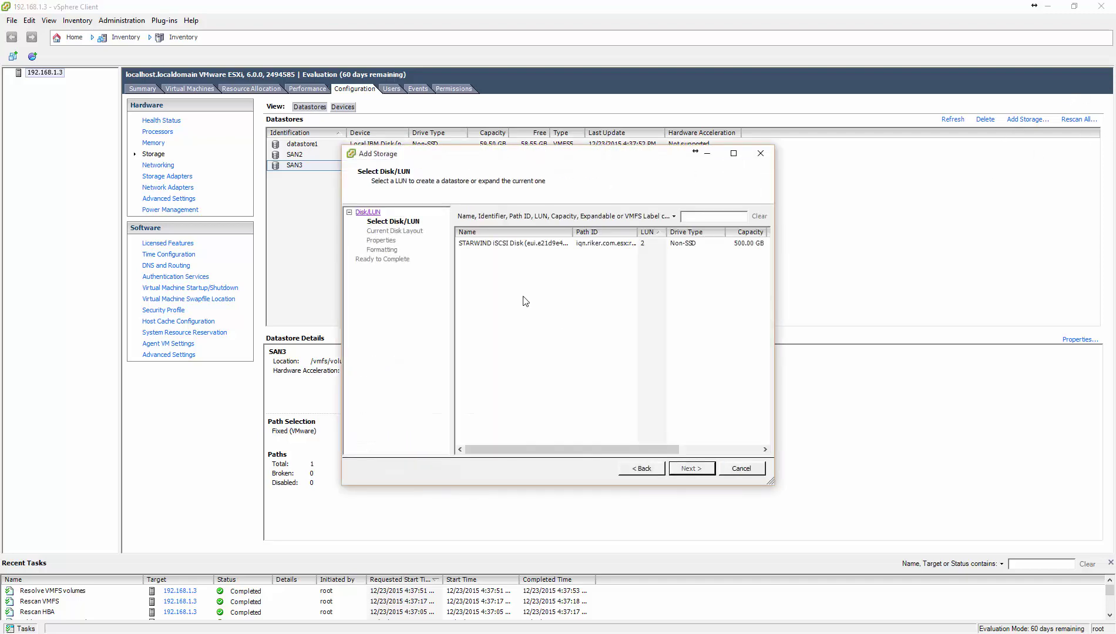
{"action": "left_click", "coordinate": [498, 244]}
{"action": "left_click", "coordinate": [694, 472]}
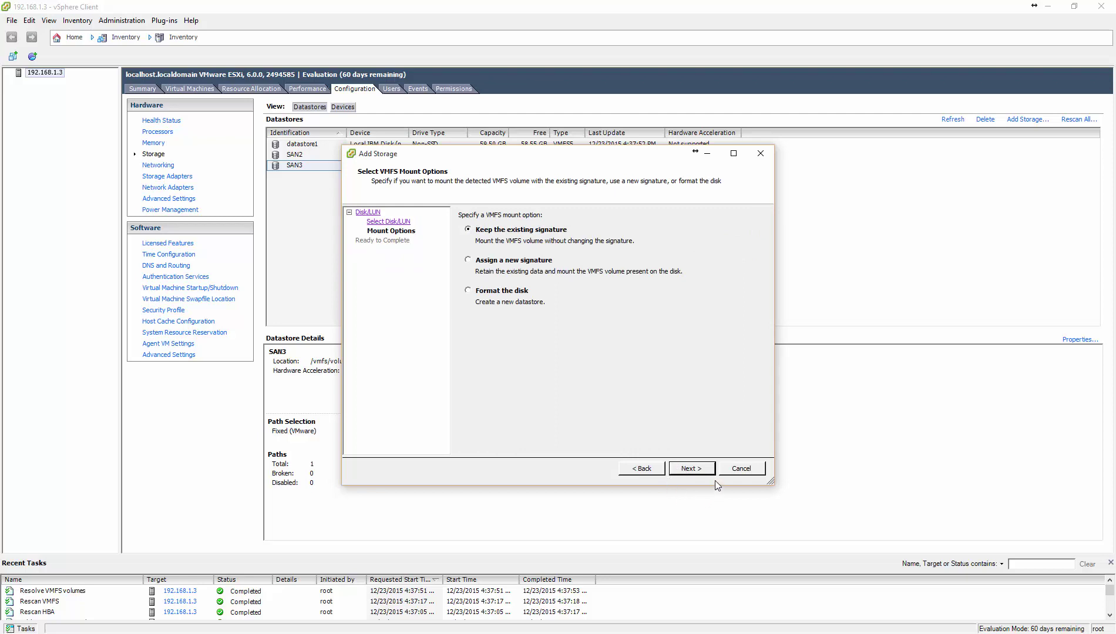
{"action": "left_click", "coordinate": [677, 473]}
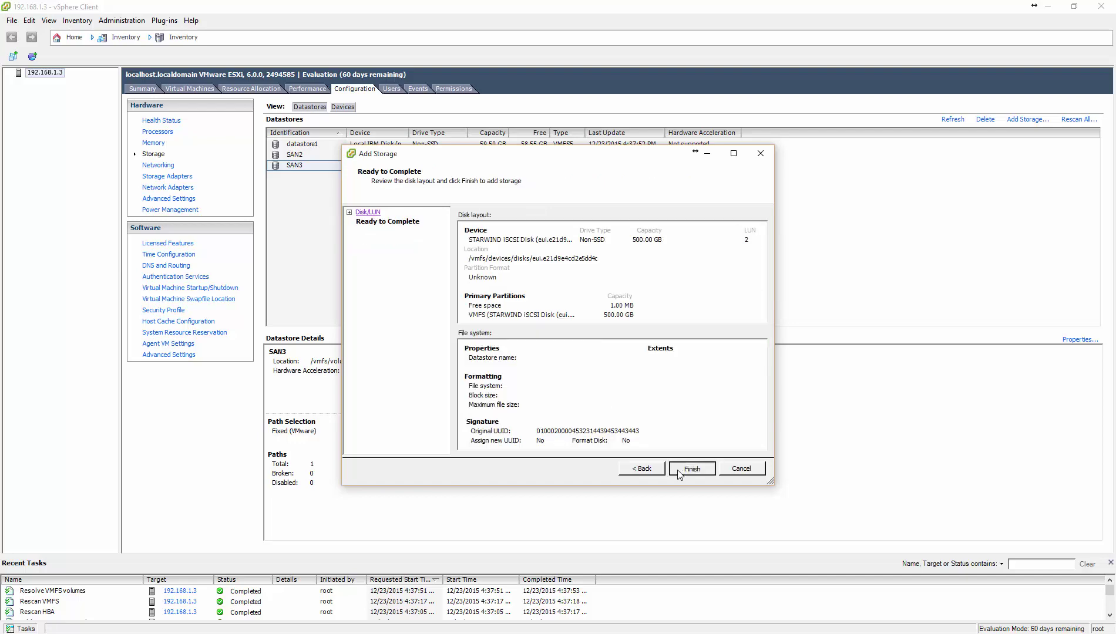
{"action": "left_click", "coordinate": [680, 471]}
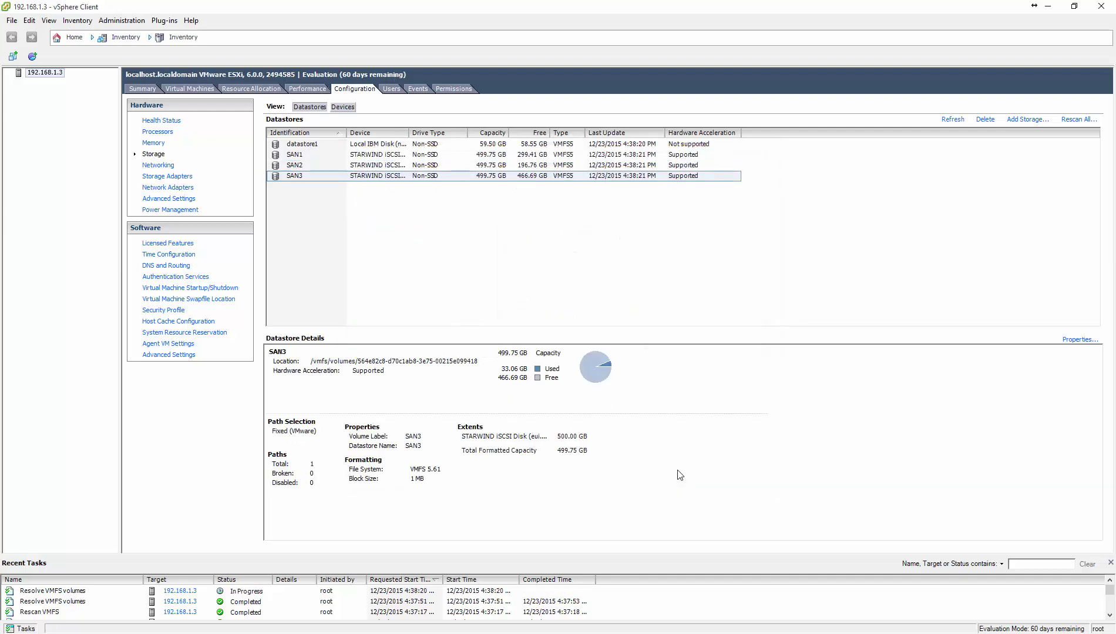
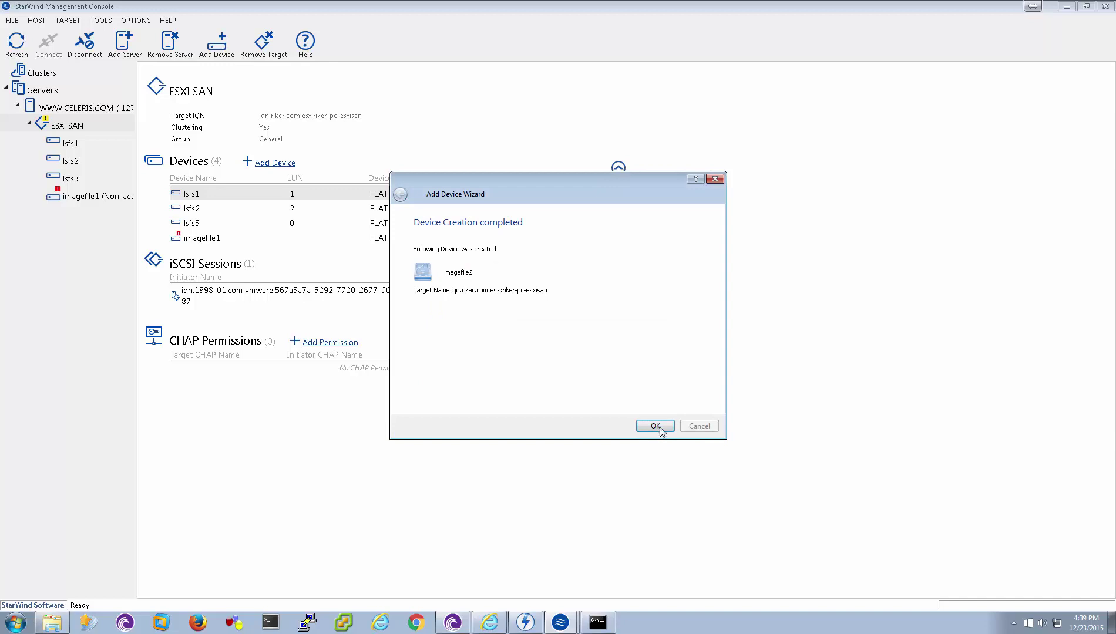
Finish creating the imagefile2 device on the ESXi SAN target and select it in the target's device list
{"action": "left_click", "coordinate": [655, 426]}
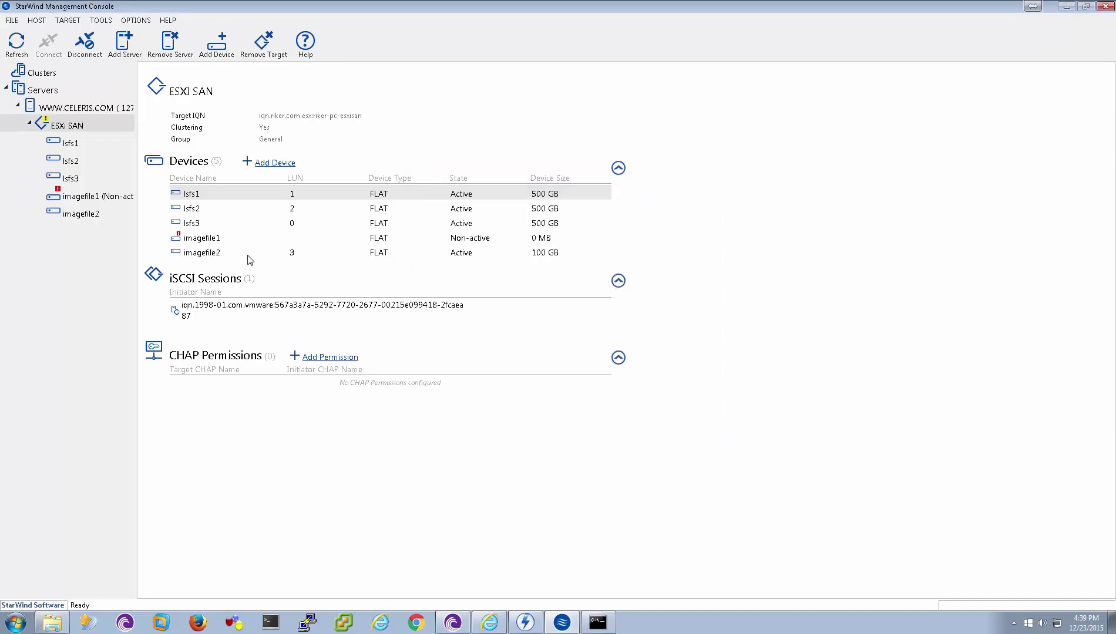
{"action": "left_click", "coordinate": [247, 255]}
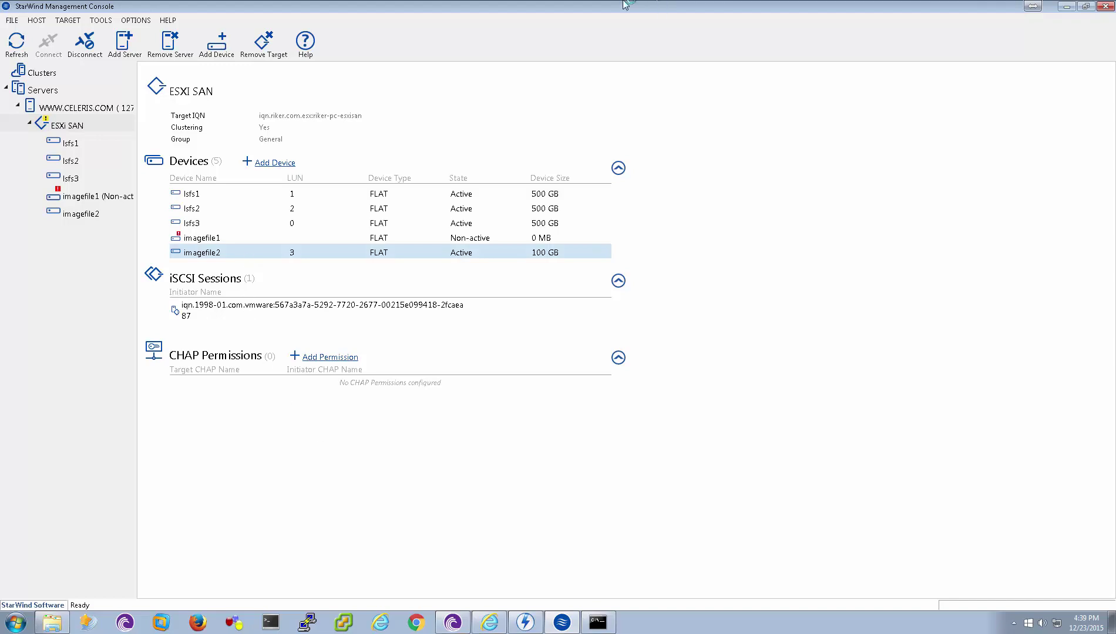
Return to the vSphere Client and check the iSCSI software adapter's device list for the new LUN 3 disk
{"action": "left_click", "coordinate": [675, 7]}
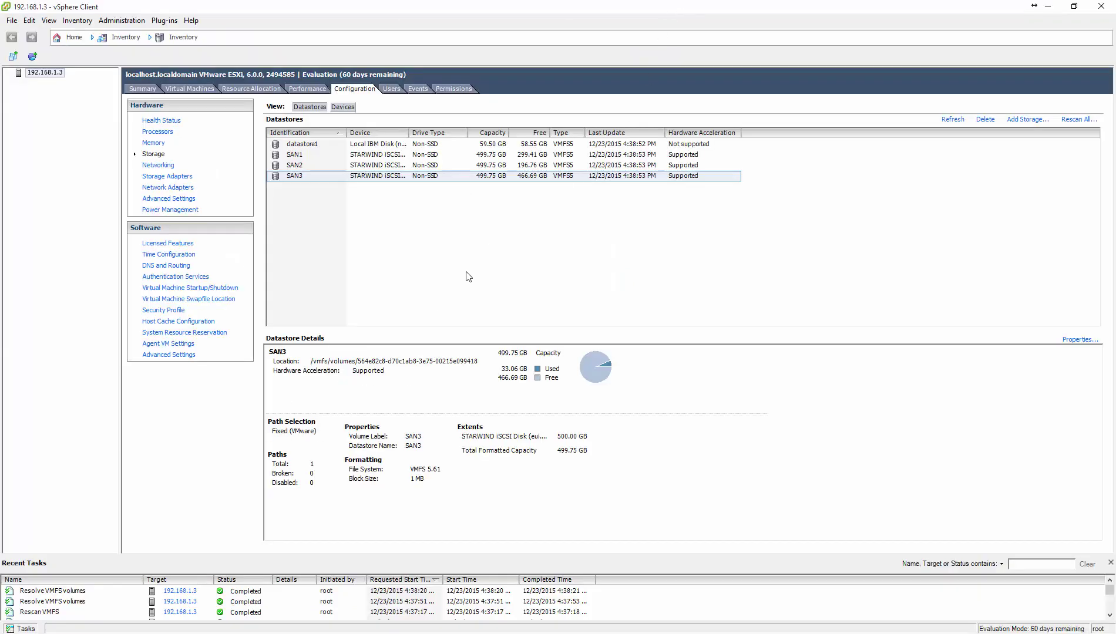
{"action": "left_click", "coordinate": [167, 177]}
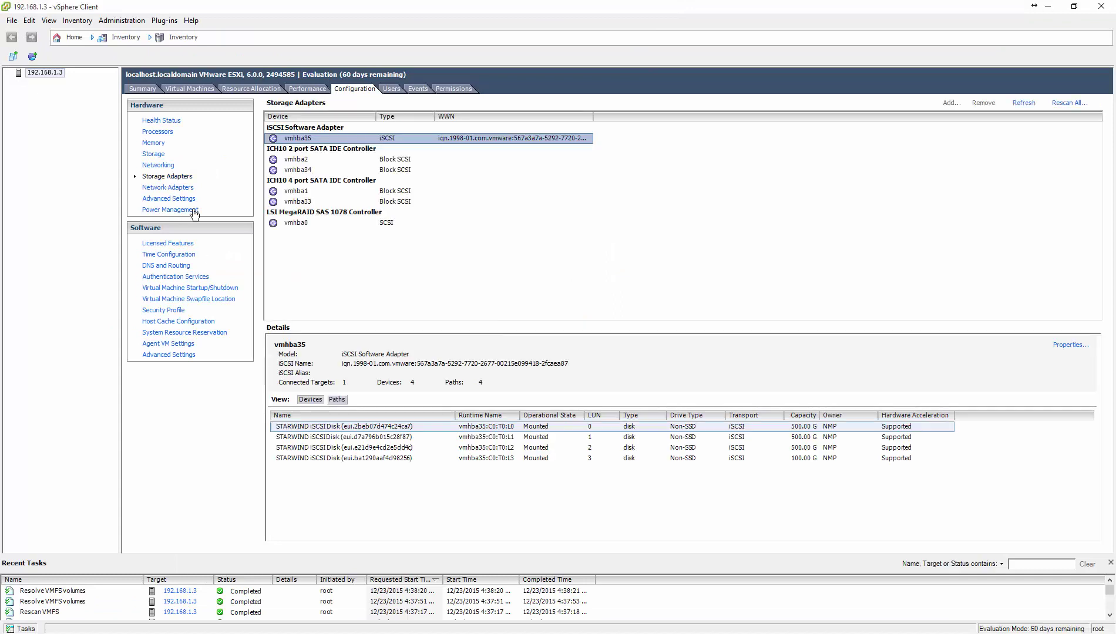
{"action": "left_click", "coordinate": [678, 457]}
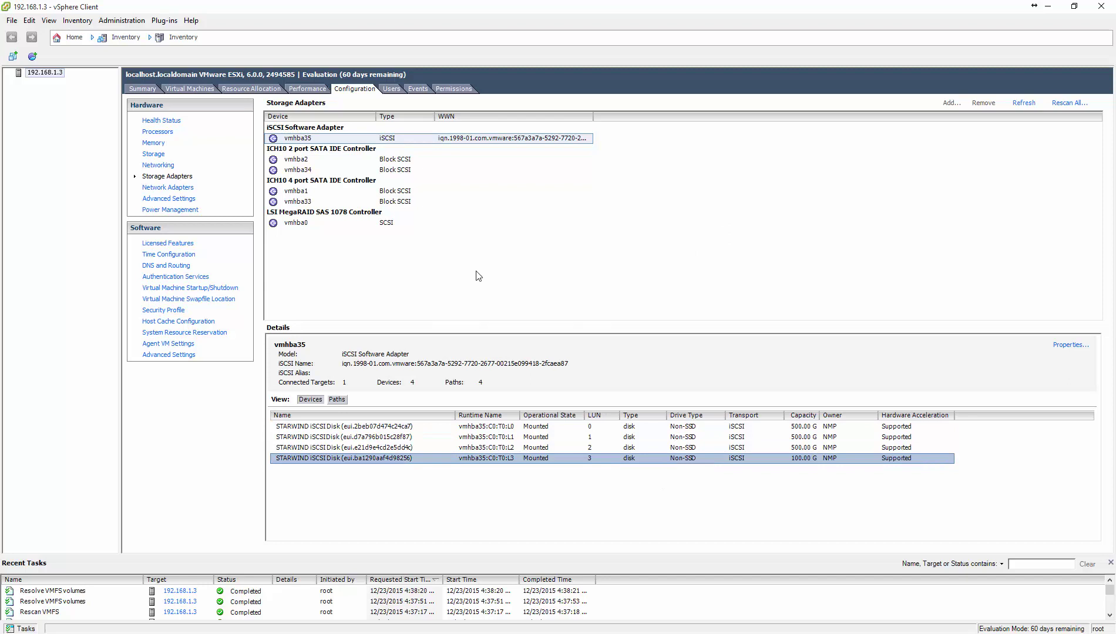
Create a datastore named SAN4 on the LUN 3 StarWind iSCSI disk, using the maximum available space
{"action": "left_click", "coordinate": [150, 154]}
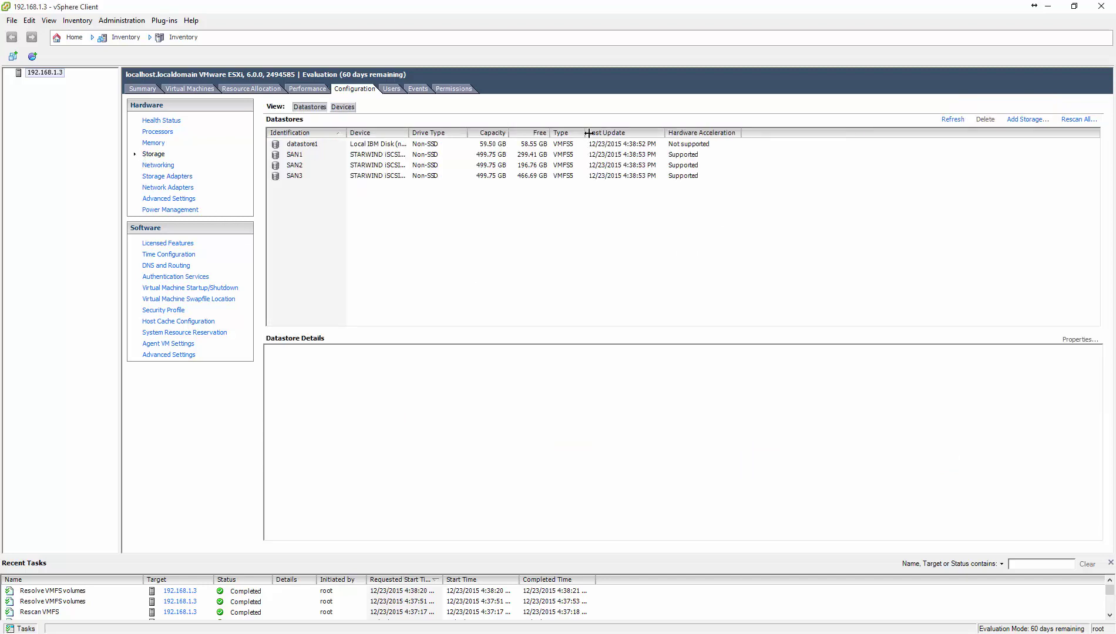
{"action": "left_click", "coordinate": [1021, 120]}
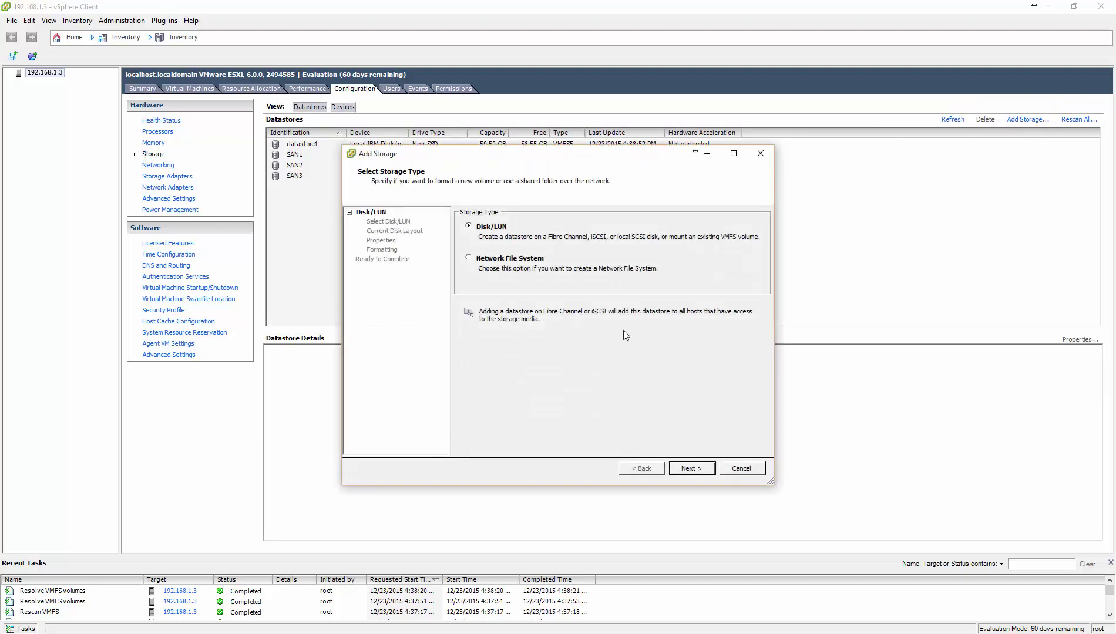
{"action": "left_click", "coordinate": [696, 471]}
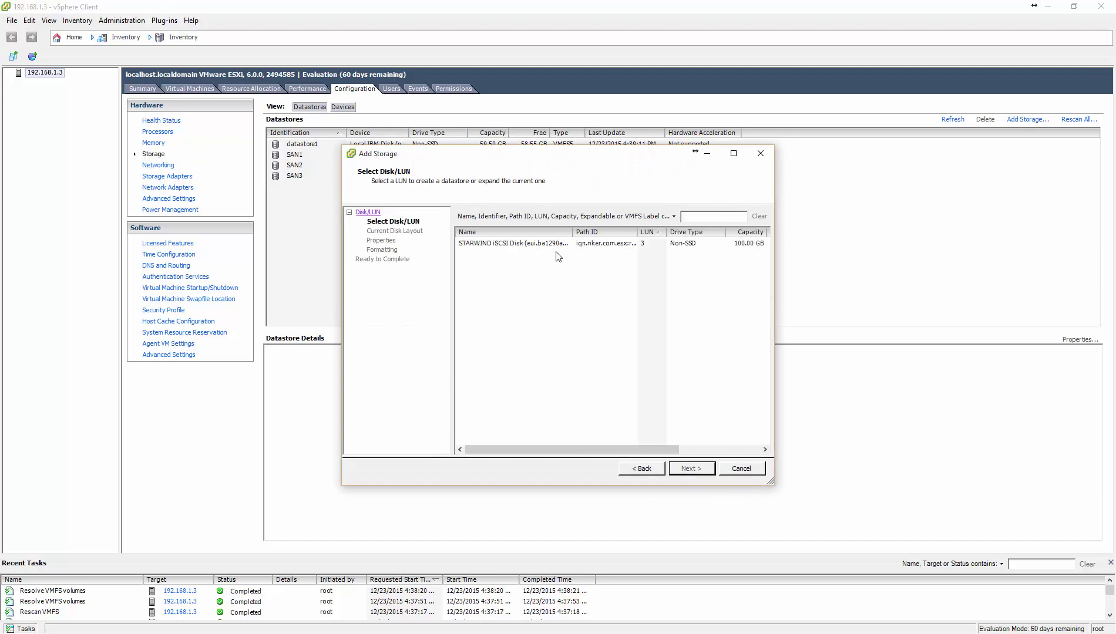
{"action": "left_click", "coordinate": [557, 245]}
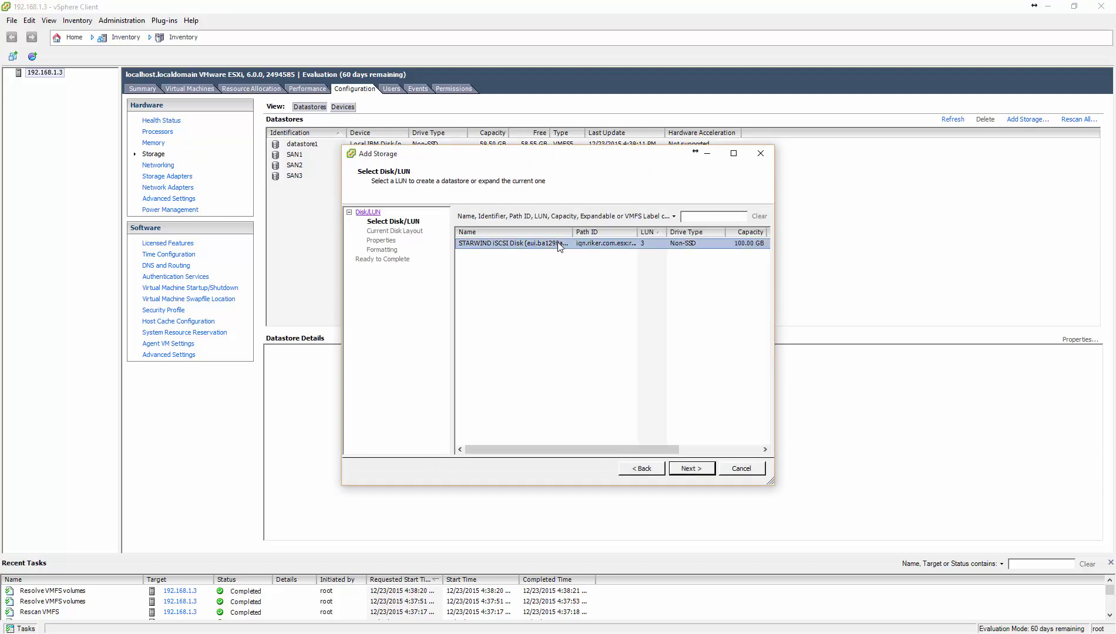
{"action": "left_click", "coordinate": [689, 470]}
{"action": "left_click", "coordinate": [691, 473]}
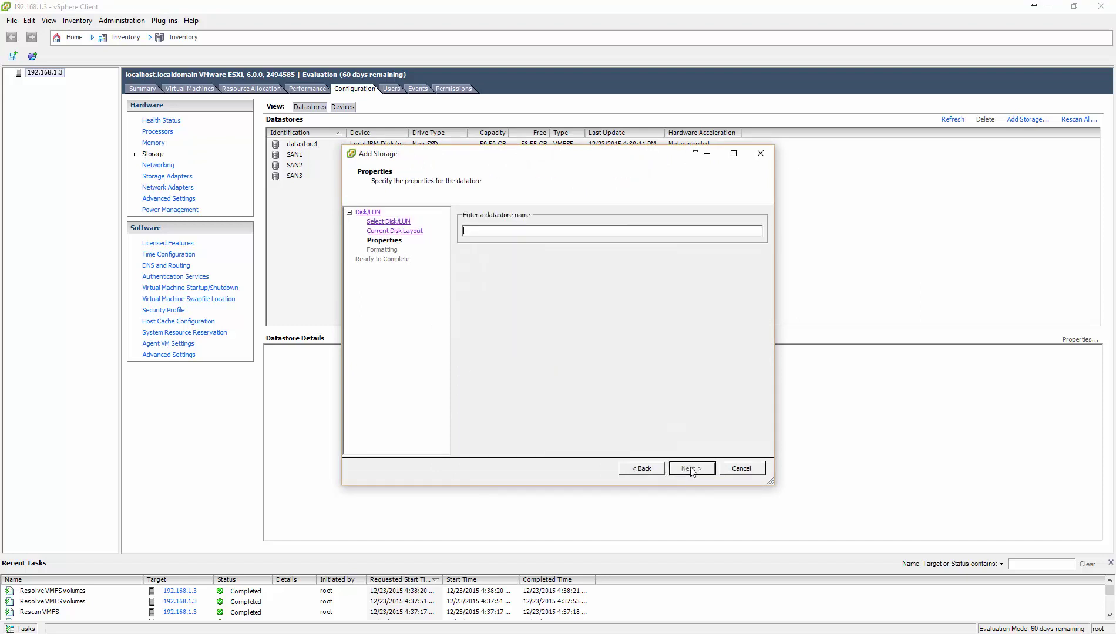
{"action": "left_click", "coordinate": [475, 231]}
{"action": "type", "text": "SAN4"}
{"action": "left_click", "coordinate": [687, 472]}
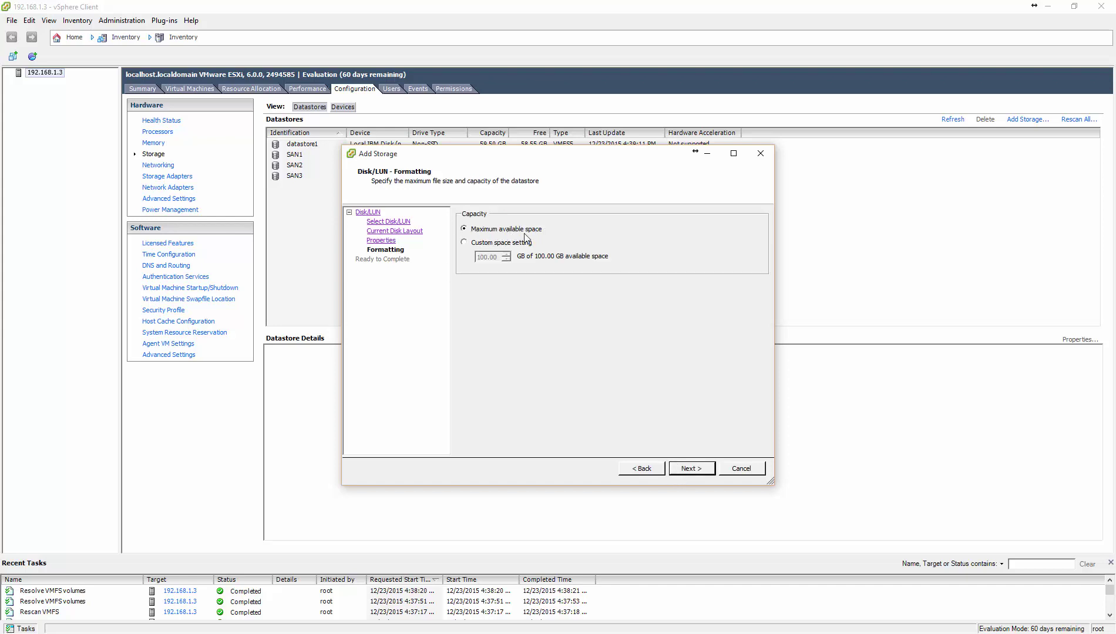
{"action": "left_click", "coordinate": [696, 473]}
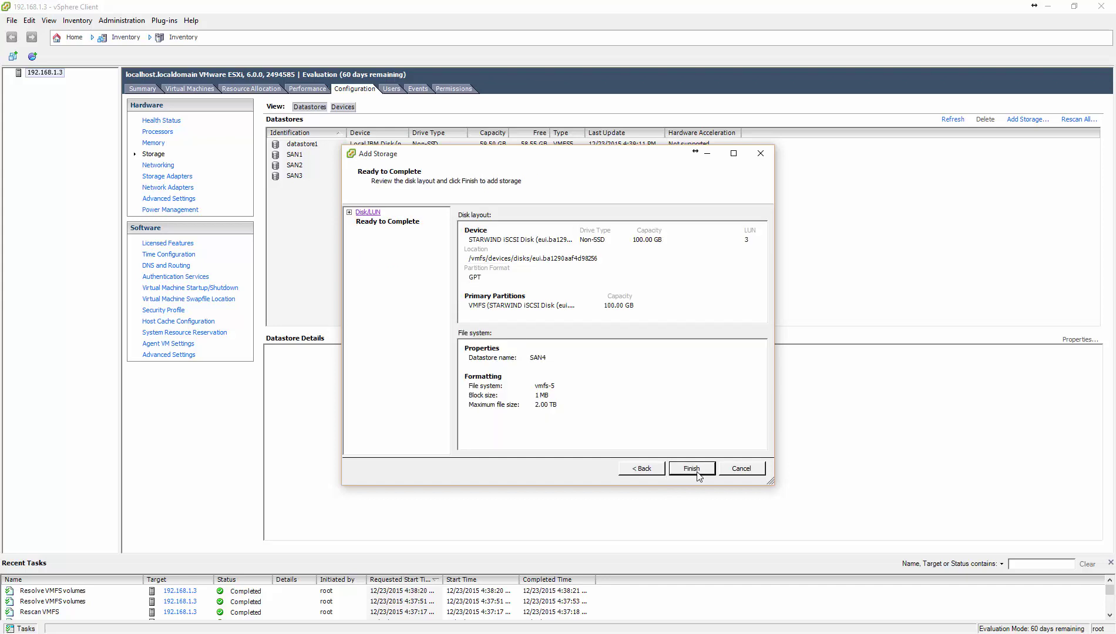
{"action": "left_click", "coordinate": [697, 472]}
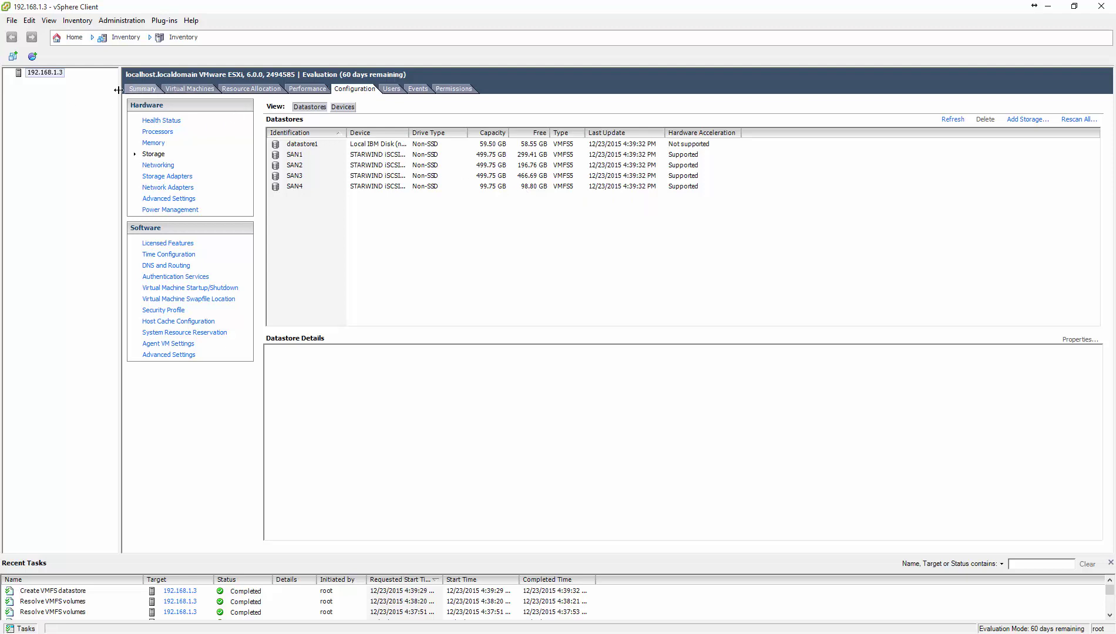
From the host summary, browse the SAN1 datastore, inspect its R27 folder, and close the datastore browser
{"action": "left_click", "coordinate": [149, 90]}
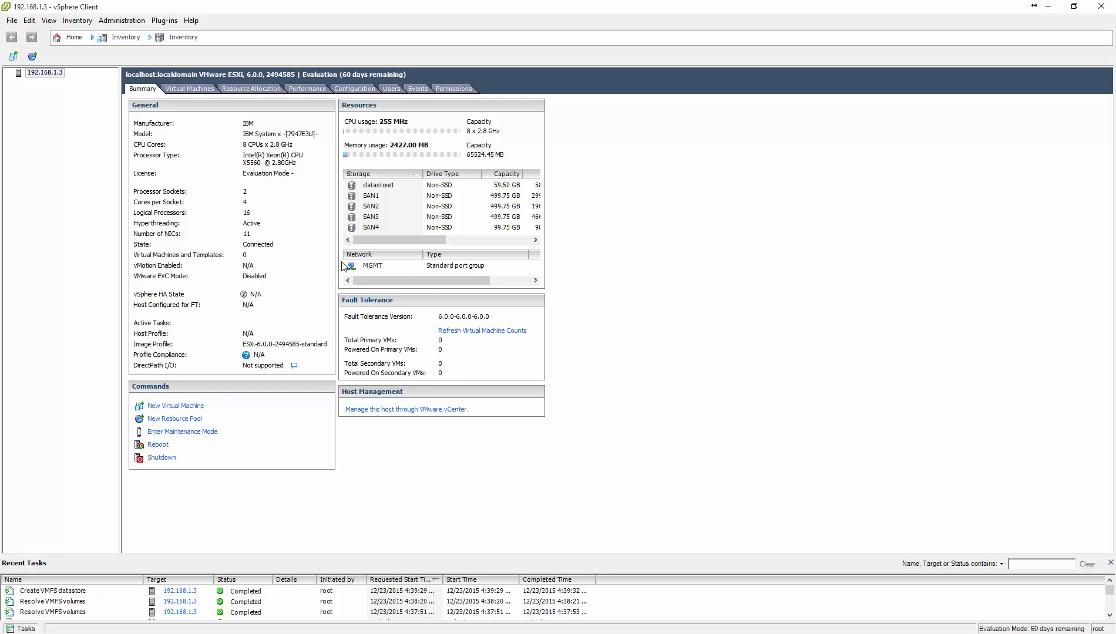
{"action": "left_click", "coordinate": [386, 198]}
{"action": "right_click", "coordinate": [385, 198]}
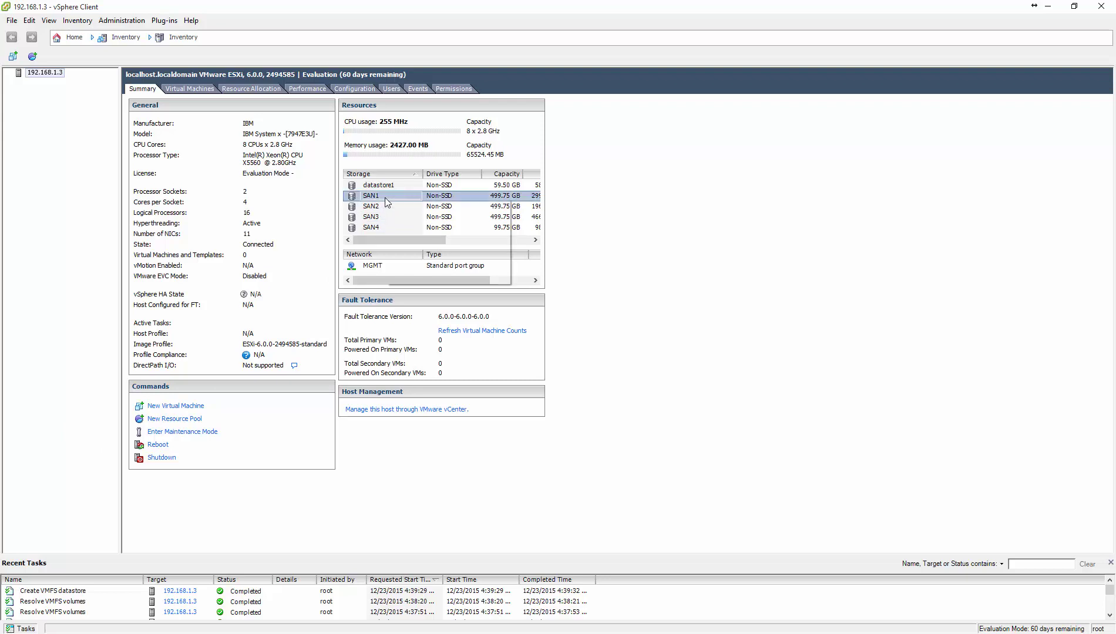
{"action": "left_click", "coordinate": [435, 205]}
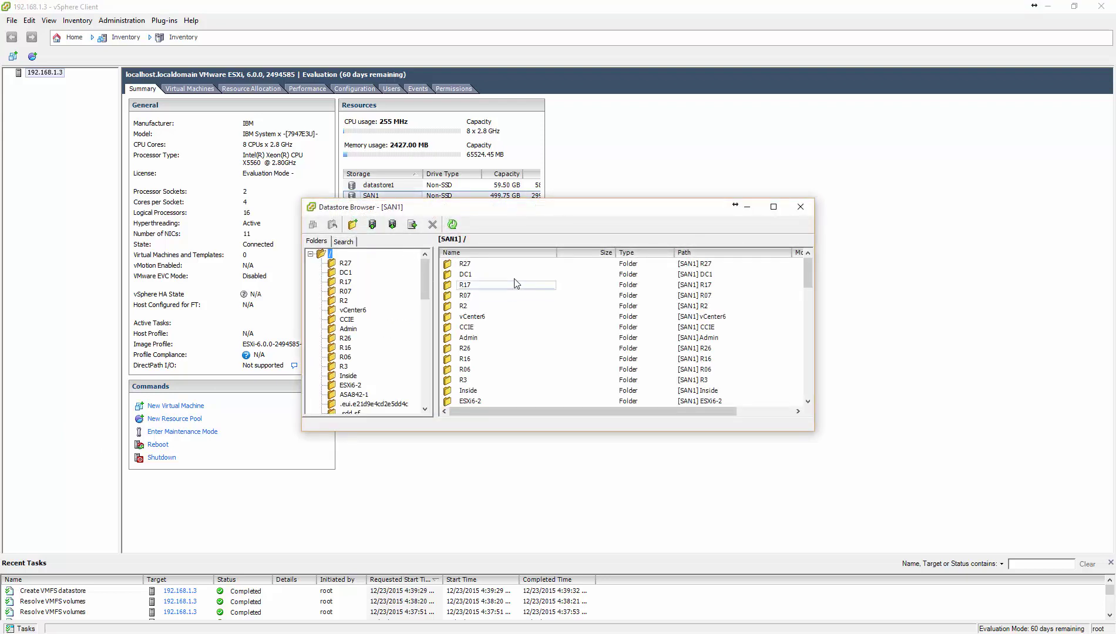
{"action": "double_click", "coordinate": [467, 265]}
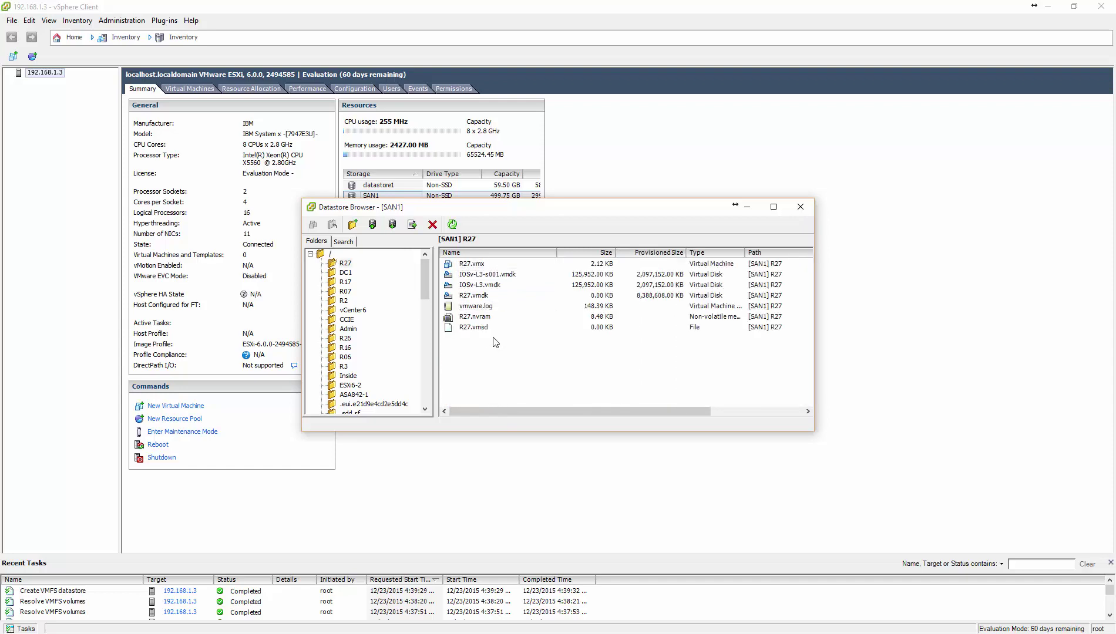
{"action": "left_click", "coordinate": [800, 207]}
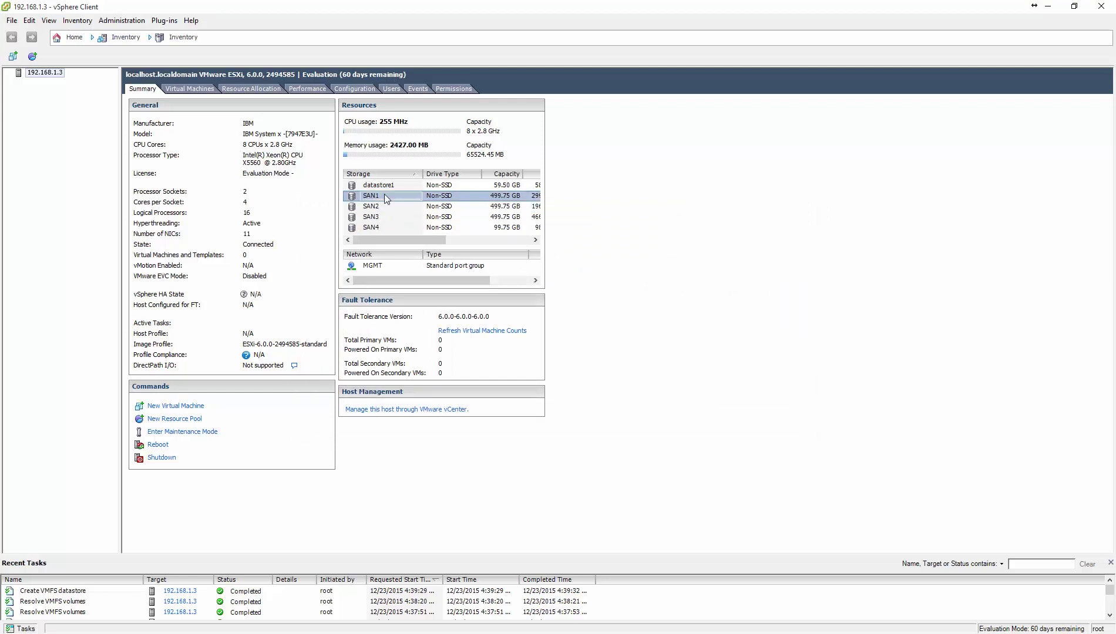
Browse the SAN1 datastore again with folders sorted by name, open the ACS folder and select ACS.vmx
{"action": "right_click", "coordinate": [386, 195]}
{"action": "left_click", "coordinate": [432, 202]}
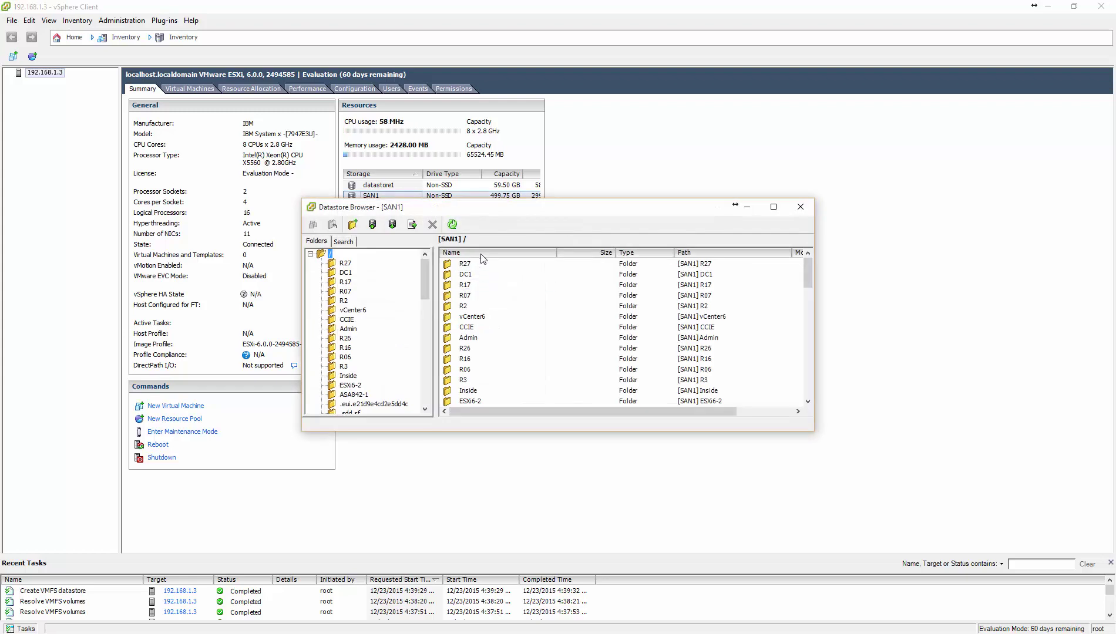
{"action": "left_click", "coordinate": [482, 252]}
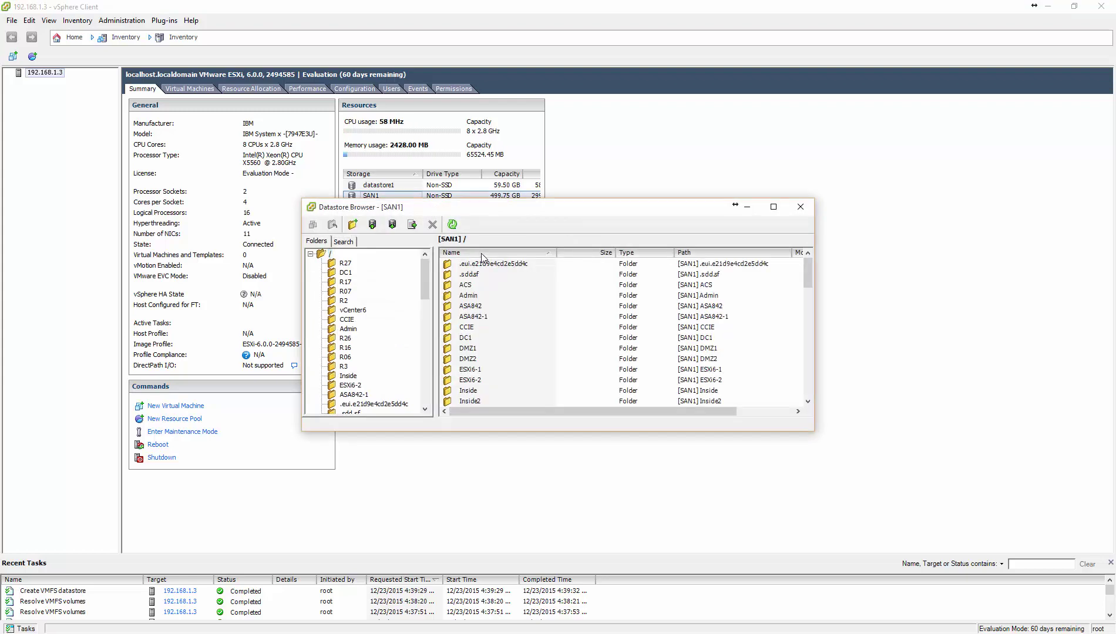
{"action": "double_click", "coordinate": [488, 286]}
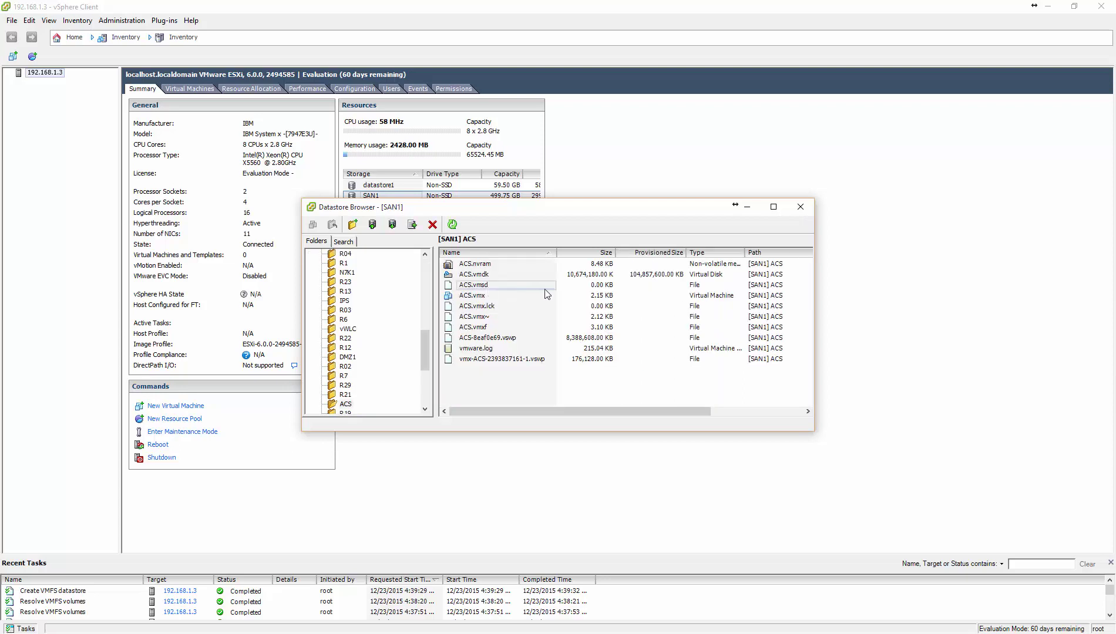
{"action": "left_click", "coordinate": [482, 299]}
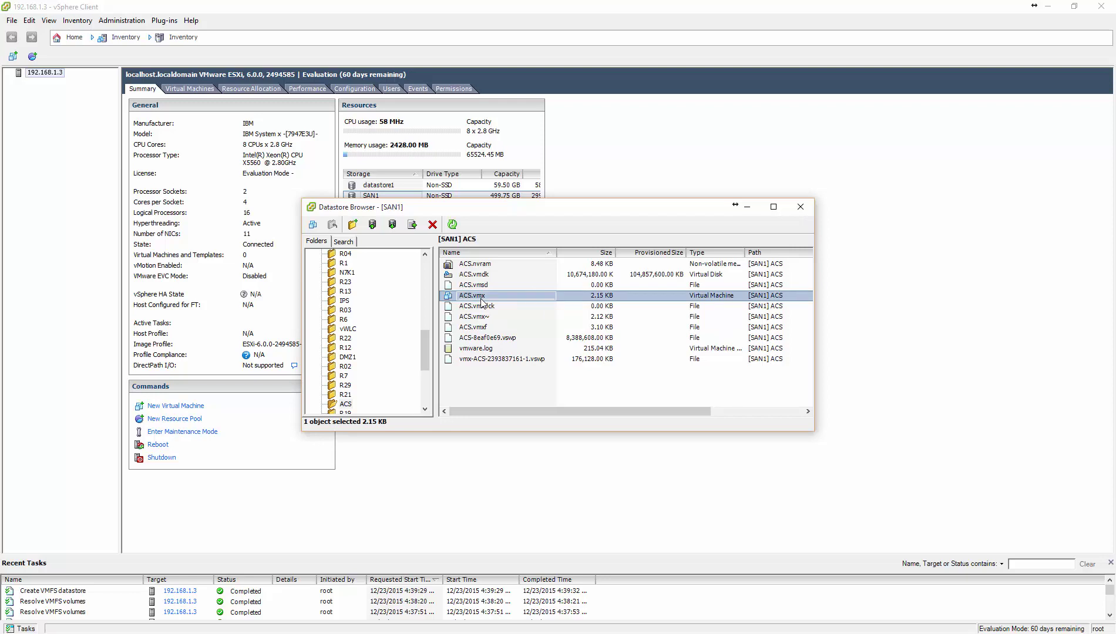
Add ACS.vmx to the inventory as a virtual machine named ACS, using host 192.168.1.3 as its resource pool
{"action": "right_click", "coordinate": [481, 299]}
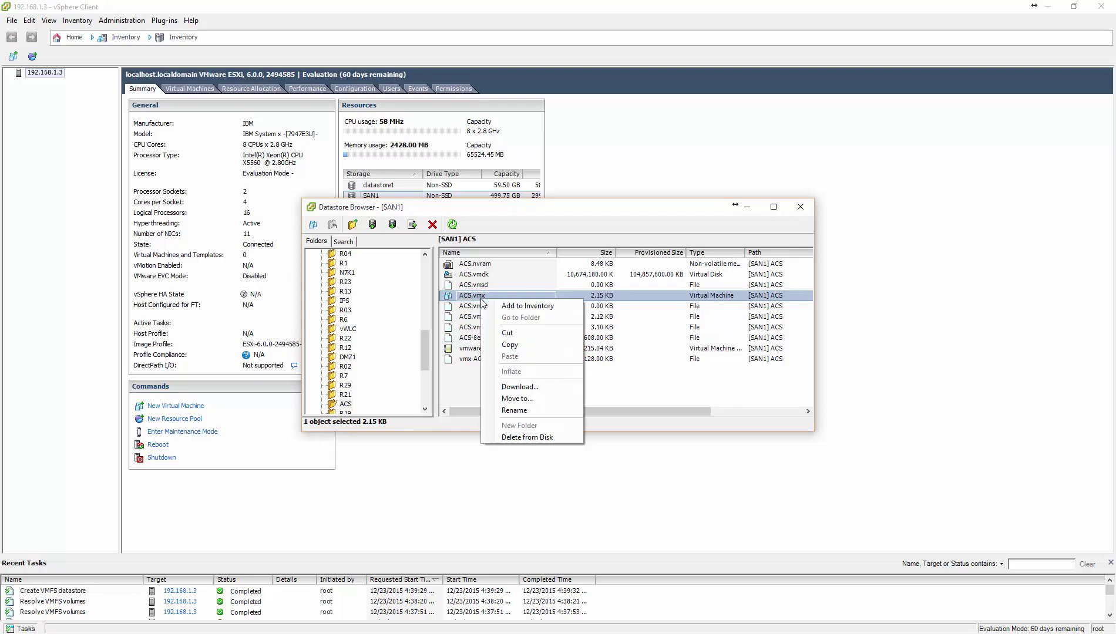
{"action": "left_click", "coordinate": [519, 307]}
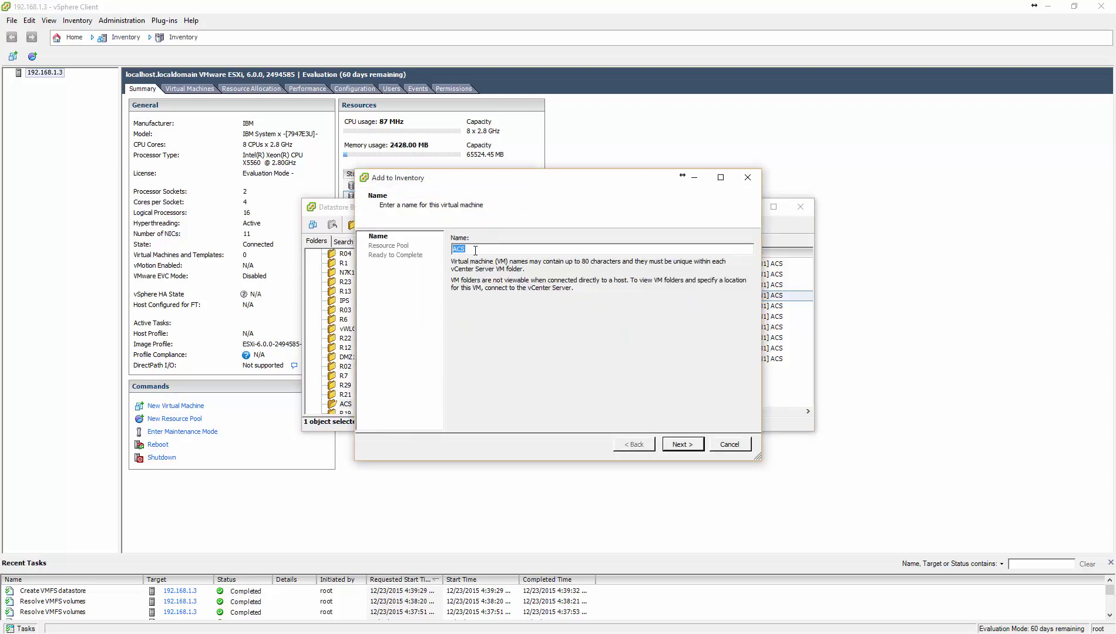
{"action": "left_click", "coordinate": [683, 447]}
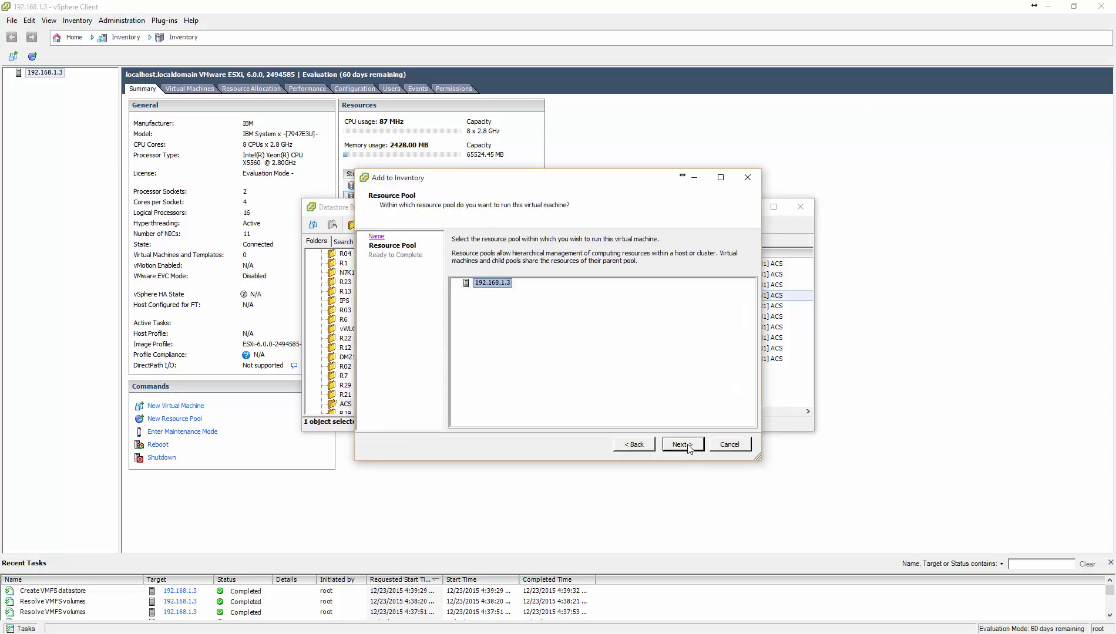
{"action": "left_click", "coordinate": [680, 446]}
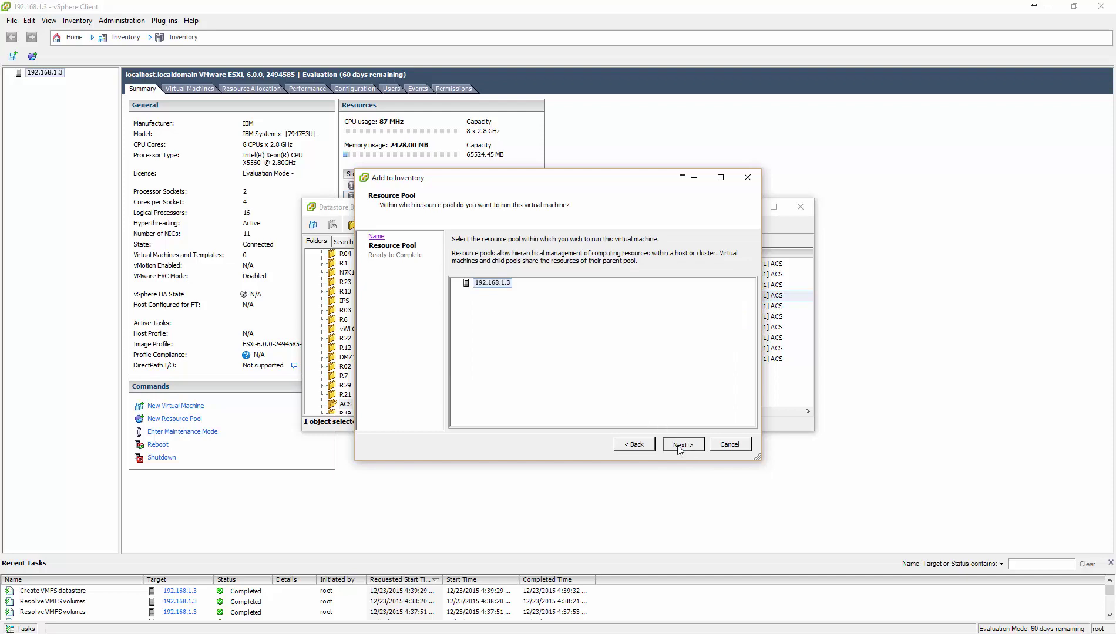
{"action": "left_click", "coordinate": [681, 444]}
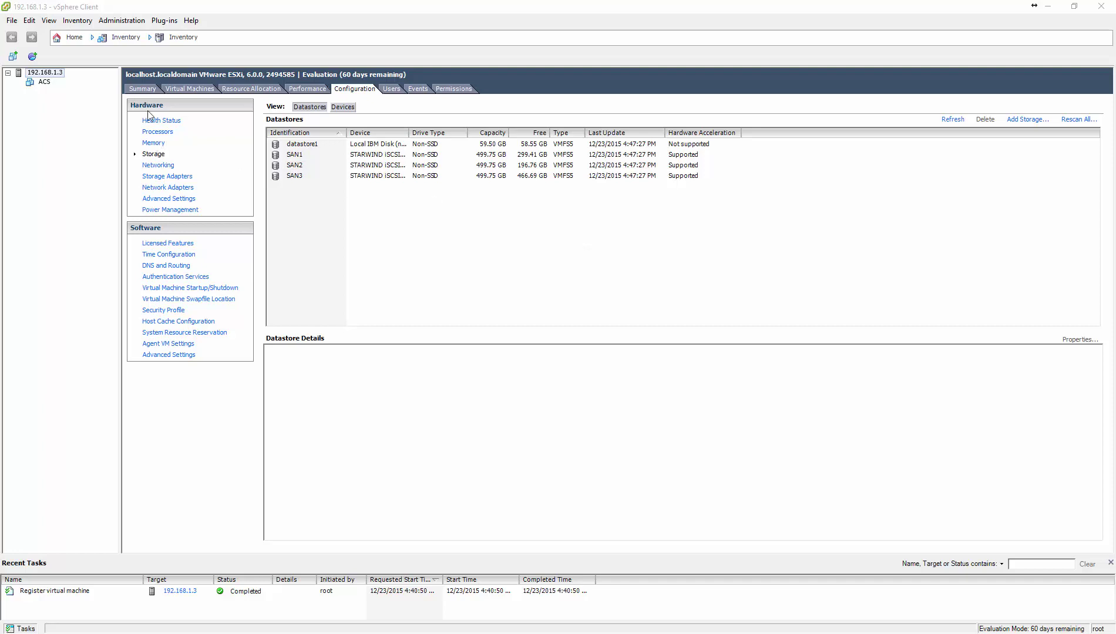
From the host summary, browse the SAN1 datastore with folders sorted by name and open the Admin folder
{"action": "left_click", "coordinate": [143, 90]}
{"action": "left_click", "coordinate": [143, 89]}
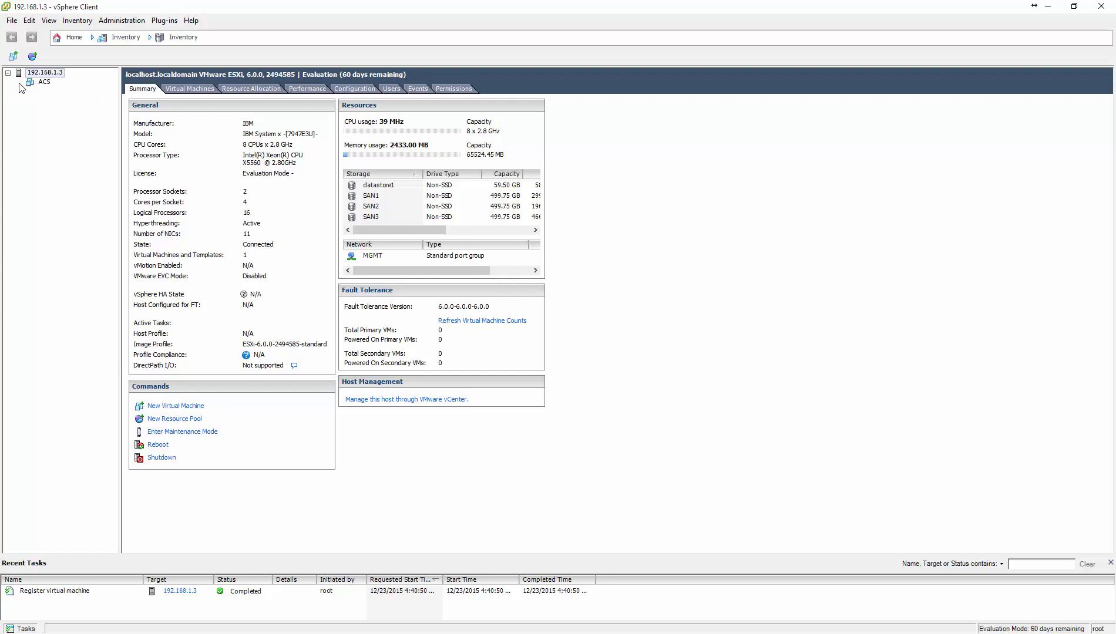
{"action": "right_click", "coordinate": [395, 198]}
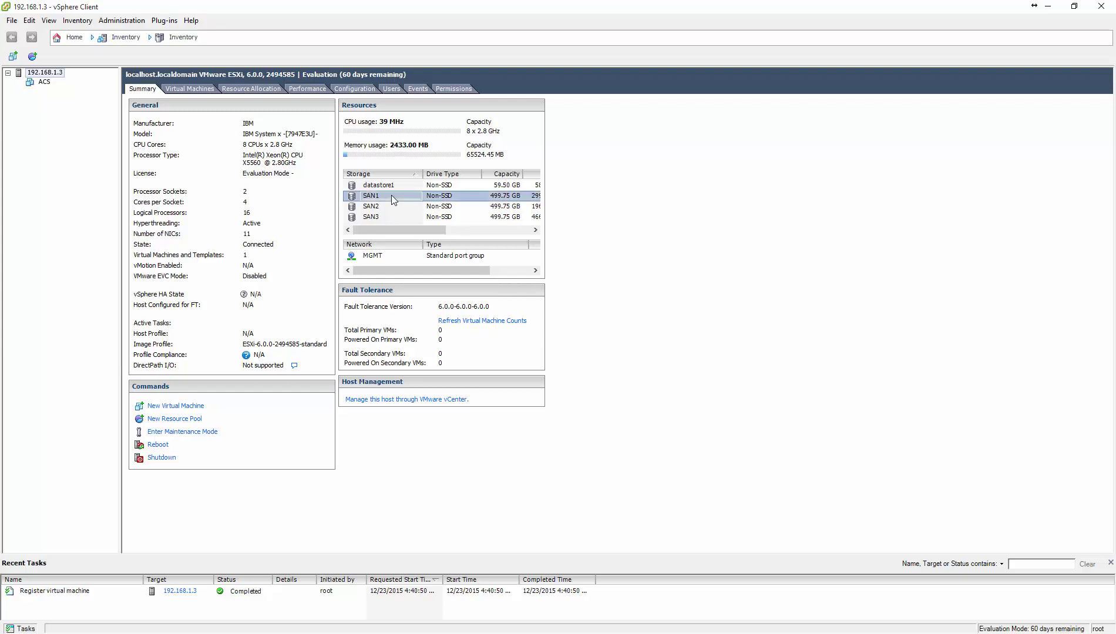
{"action": "left_click", "coordinate": [428, 207]}
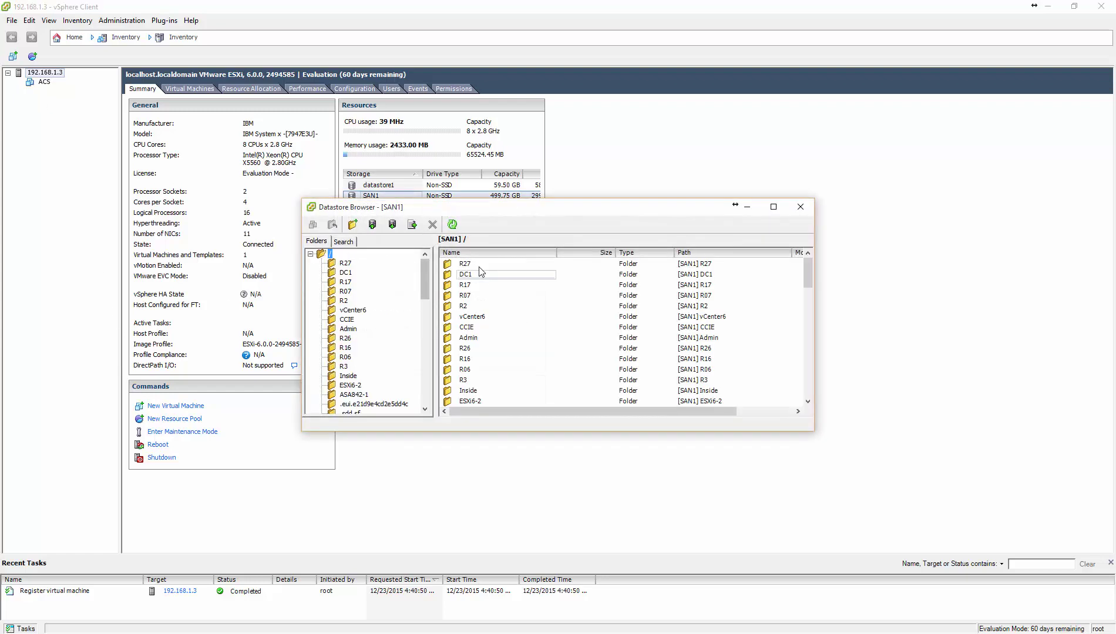
{"action": "double_click", "coordinate": [485, 295]}
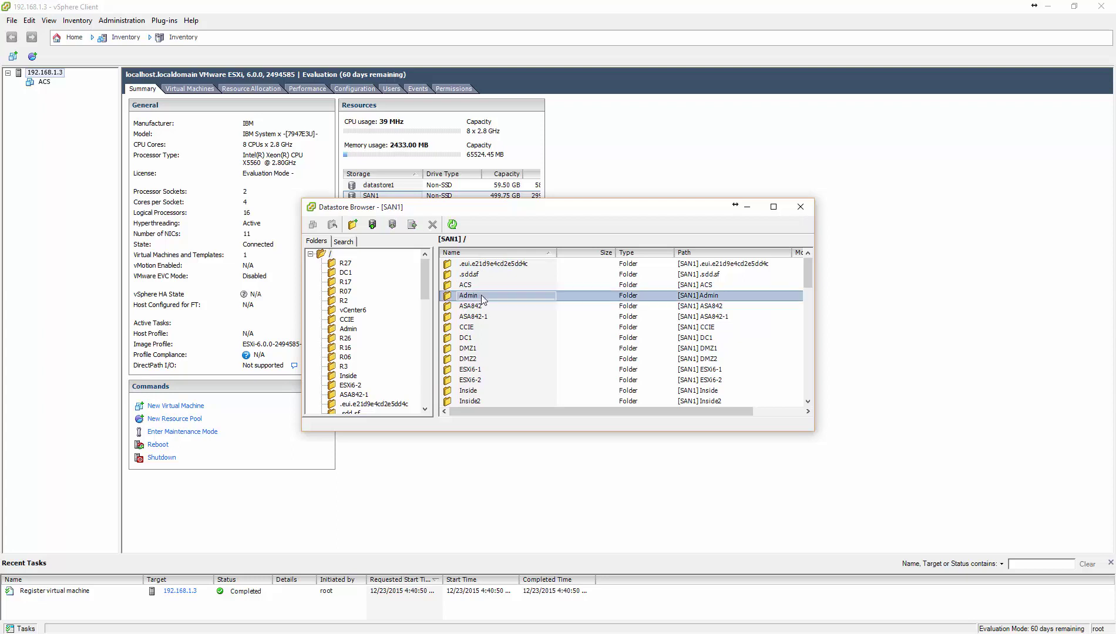
Add Admin.vmx to the inventory as Admin in the 192.168.1.3 resource pool, and minimize the datastore browser
{"action": "right_click", "coordinate": [485, 296]}
{"action": "left_click", "coordinate": [515, 302]}
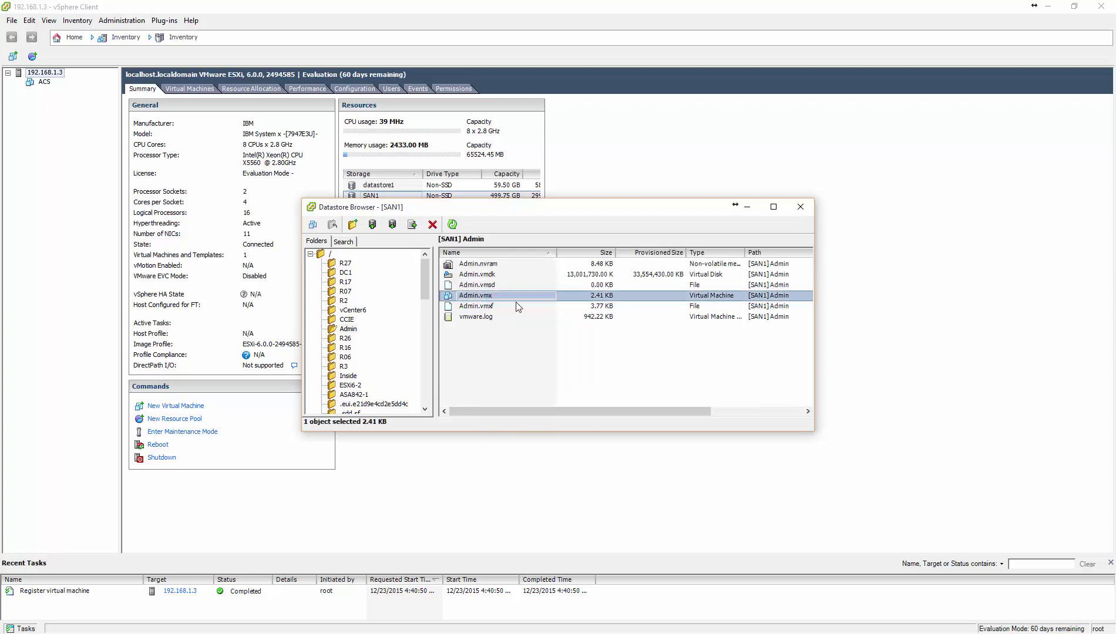
{"action": "left_click", "coordinate": [683, 447]}
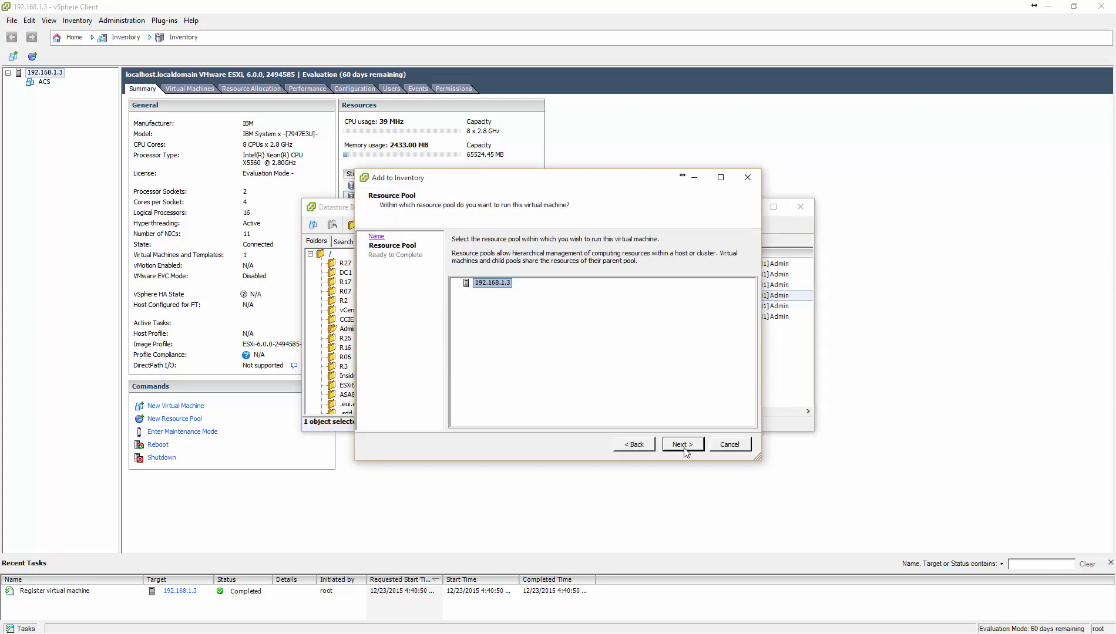
{"action": "left_click", "coordinate": [683, 447]}
{"action": "left_click", "coordinate": [683, 449]}
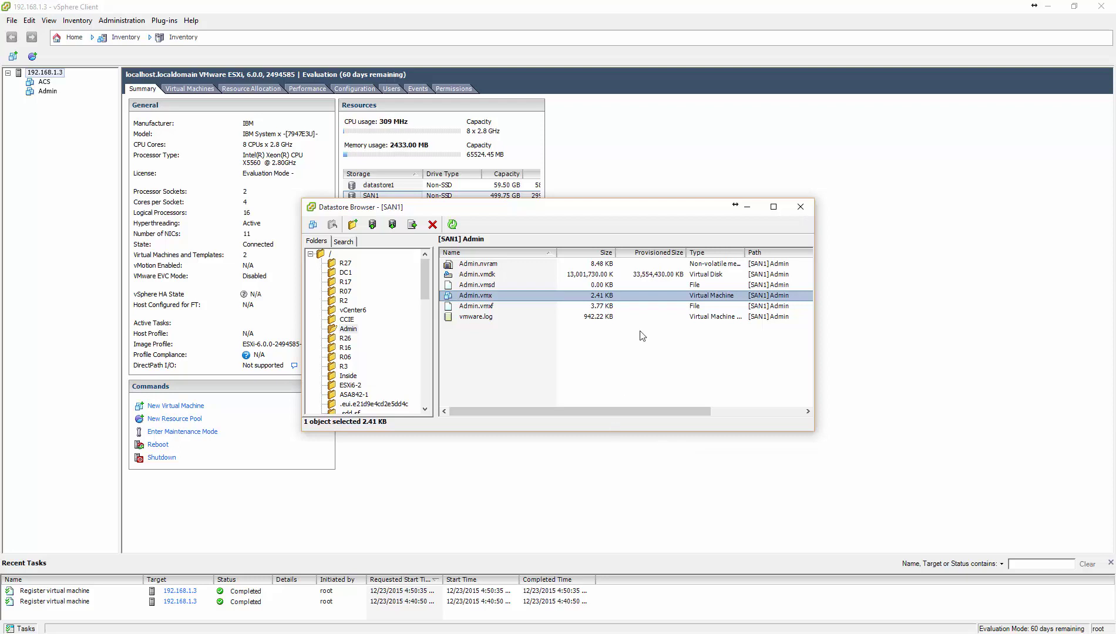
{"action": "left_click", "coordinate": [749, 207]}
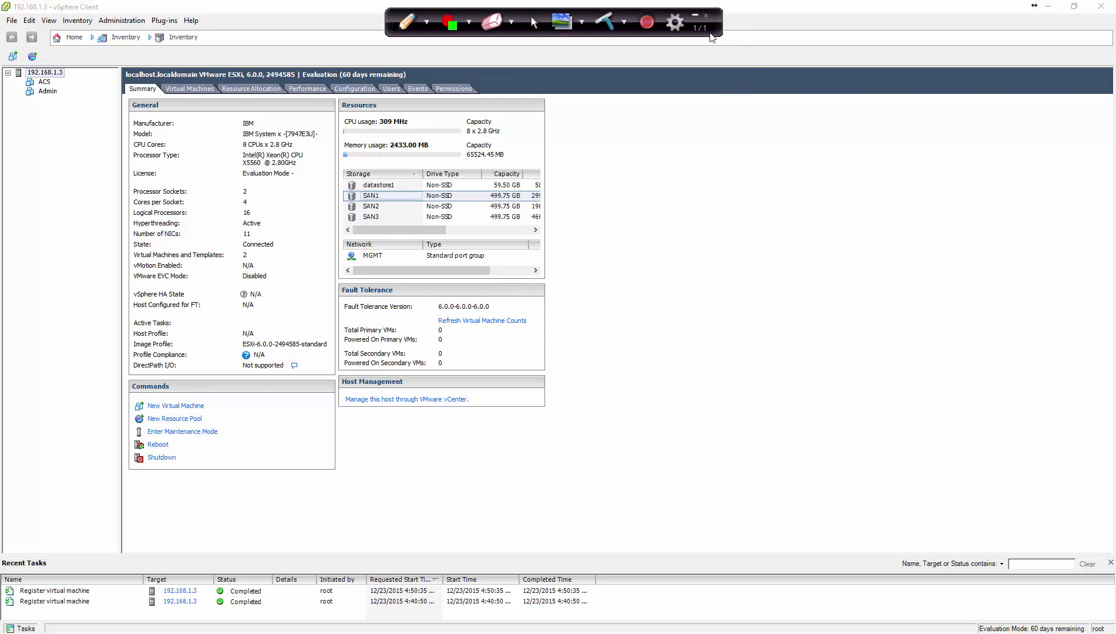
{"action": "left_click", "coordinate": [709, 15]}
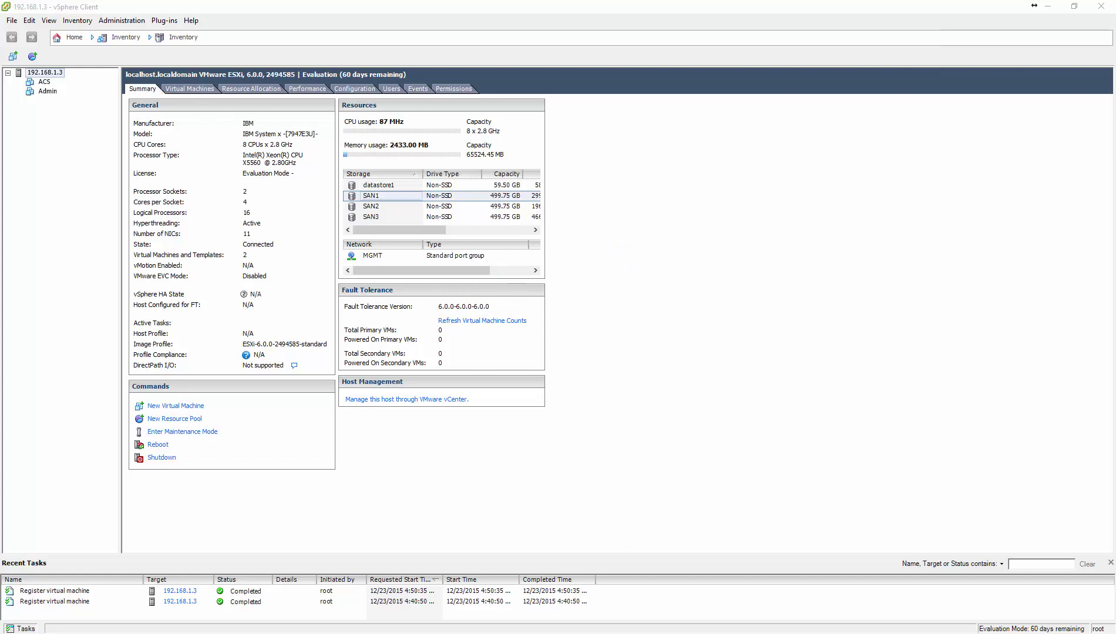
Browse the SAN1 datastore again, sort its folders by name, and look through the full list of virtual machine folders
{"action": "right_click", "coordinate": [371, 197]}
{"action": "left_click", "coordinate": [414, 207]}
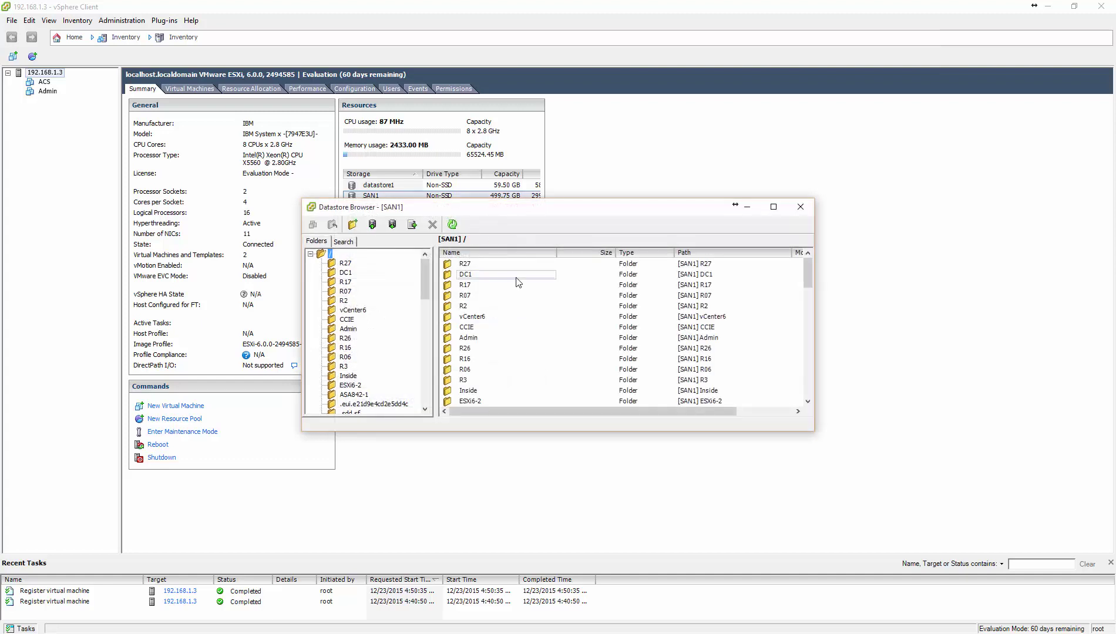
{"action": "left_click", "coordinate": [498, 253]}
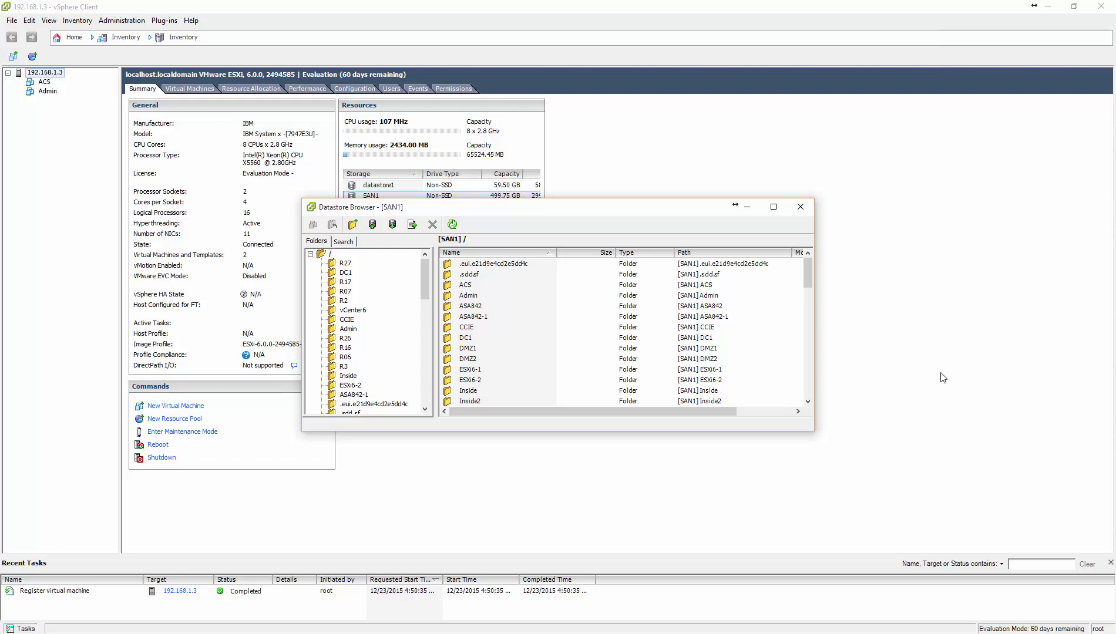
{"action": "left_click_drag", "start_coordinate": [808, 275], "coordinate": [794, 398]}
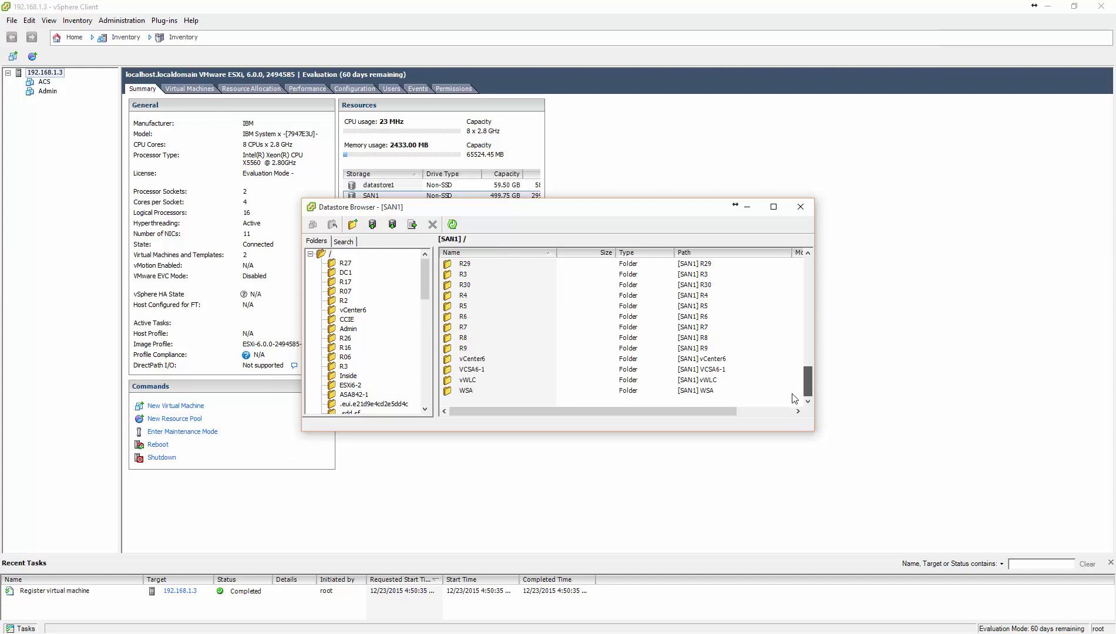
{"action": "scroll", "coordinate": [794, 352], "scroll_direction": "up", "scroll_amount": 6}
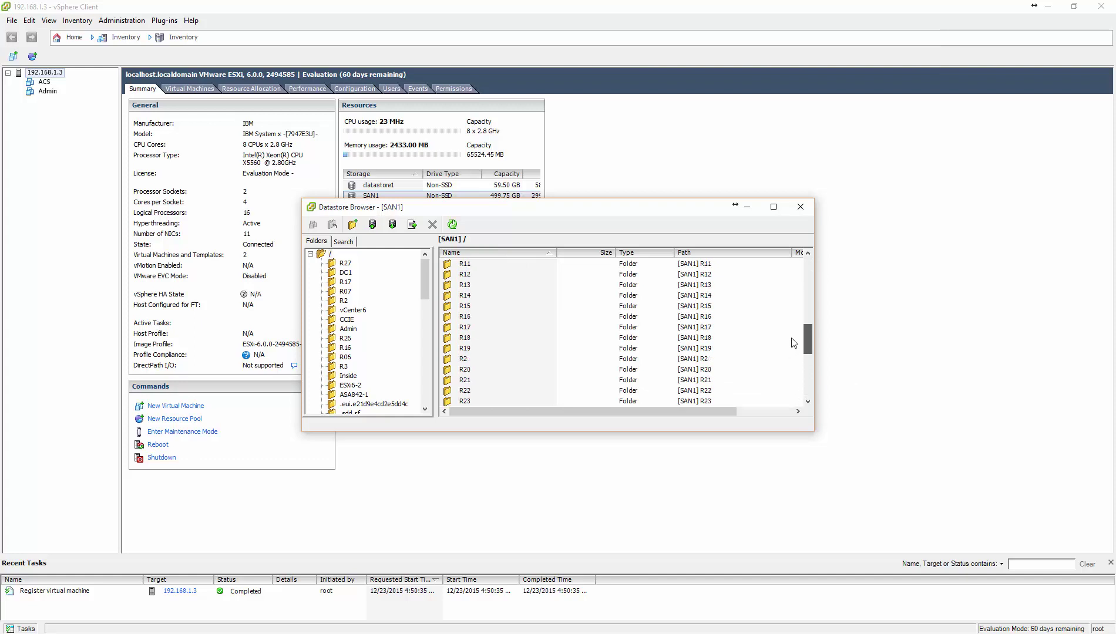
{"action": "scroll", "coordinate": [794, 343], "scroll_direction": "up", "scroll_amount": 7}
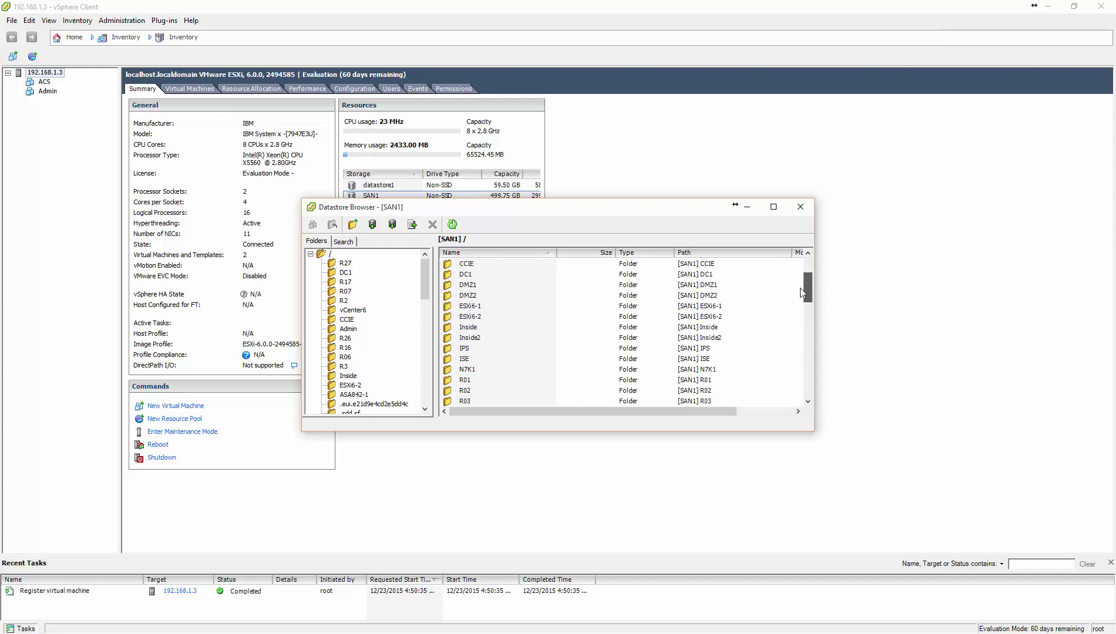
{"action": "scroll", "coordinate": [801, 283], "scroll_direction": "up", "scroll_amount": 2}
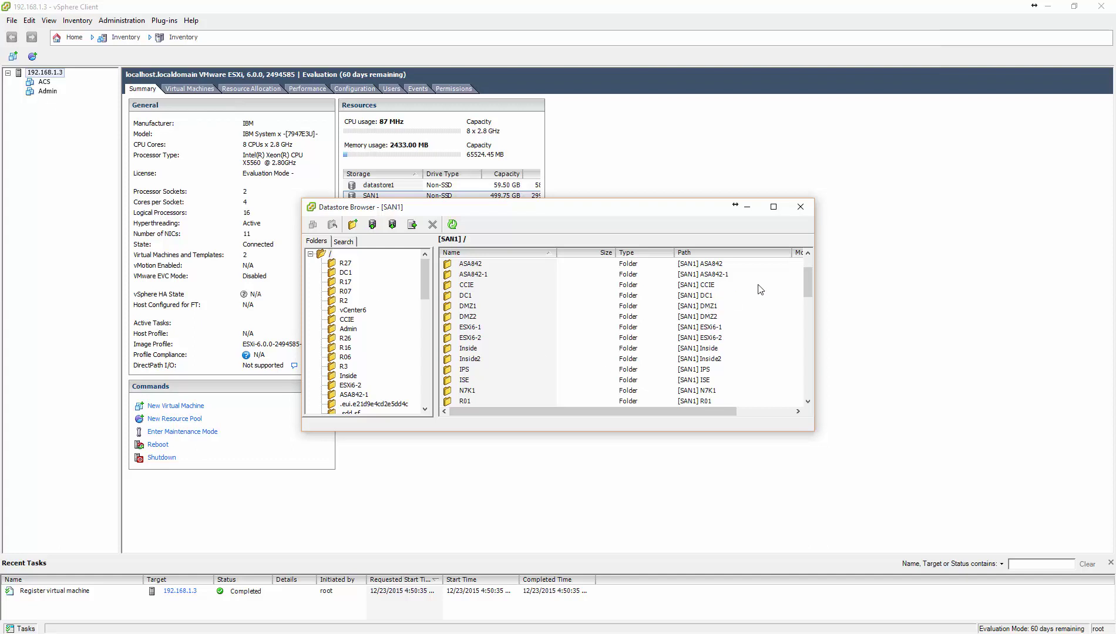
{"action": "left_click_drag", "start_coordinate": [809, 275], "coordinate": [813, 402]}
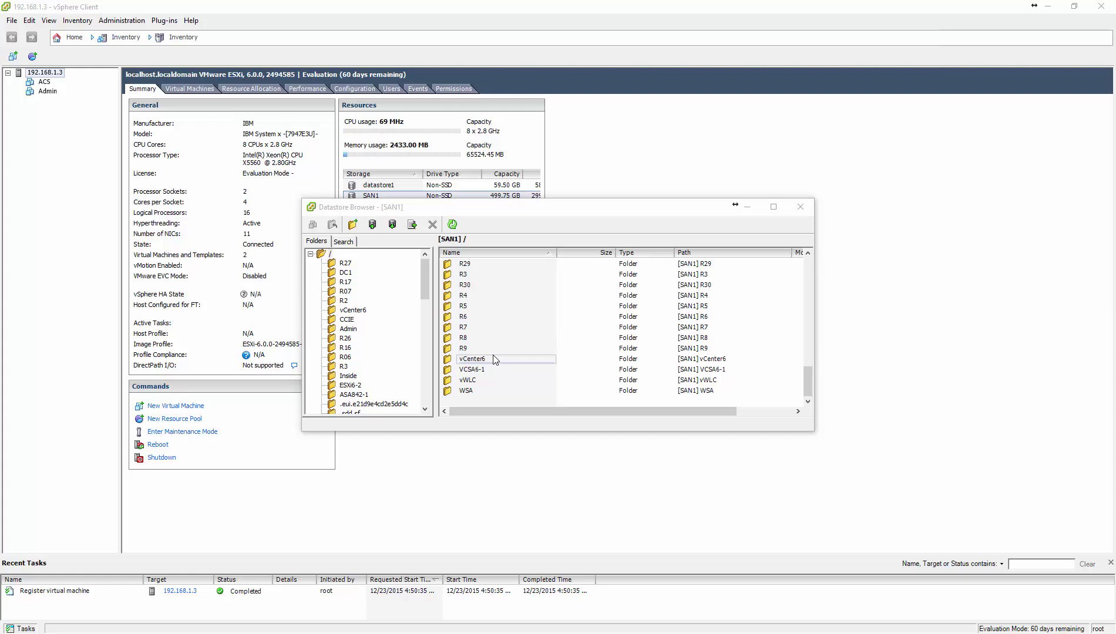
{"action": "scroll", "coordinate": [495, 359], "scroll_direction": "up", "scroll_amount": 7}
{"action": "scroll", "coordinate": [495, 359], "scroll_direction": "up", "scroll_amount": 5}
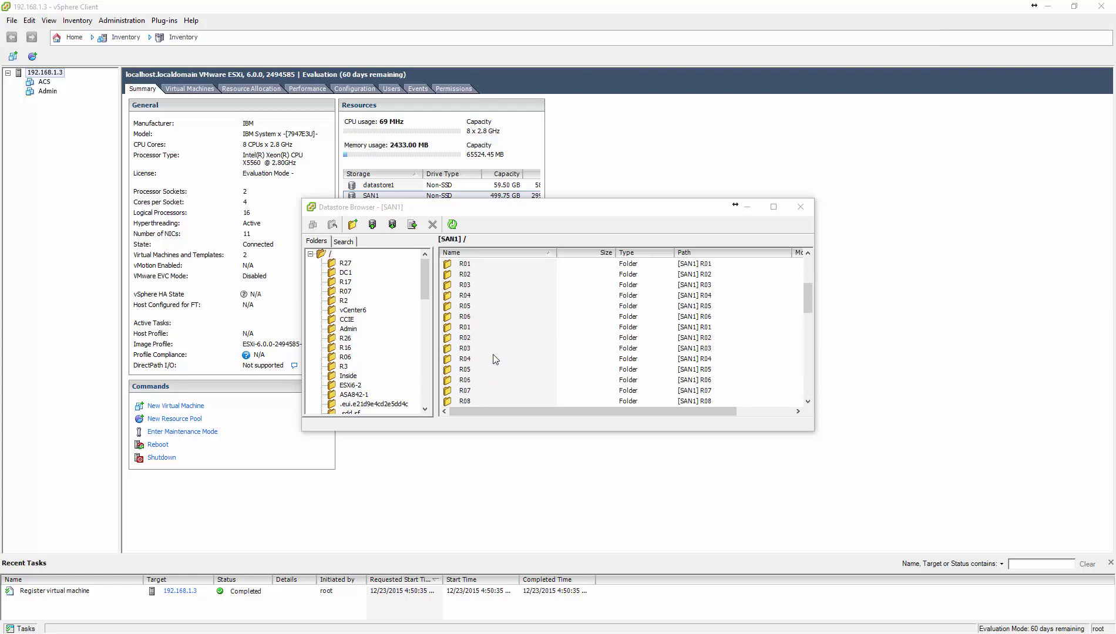